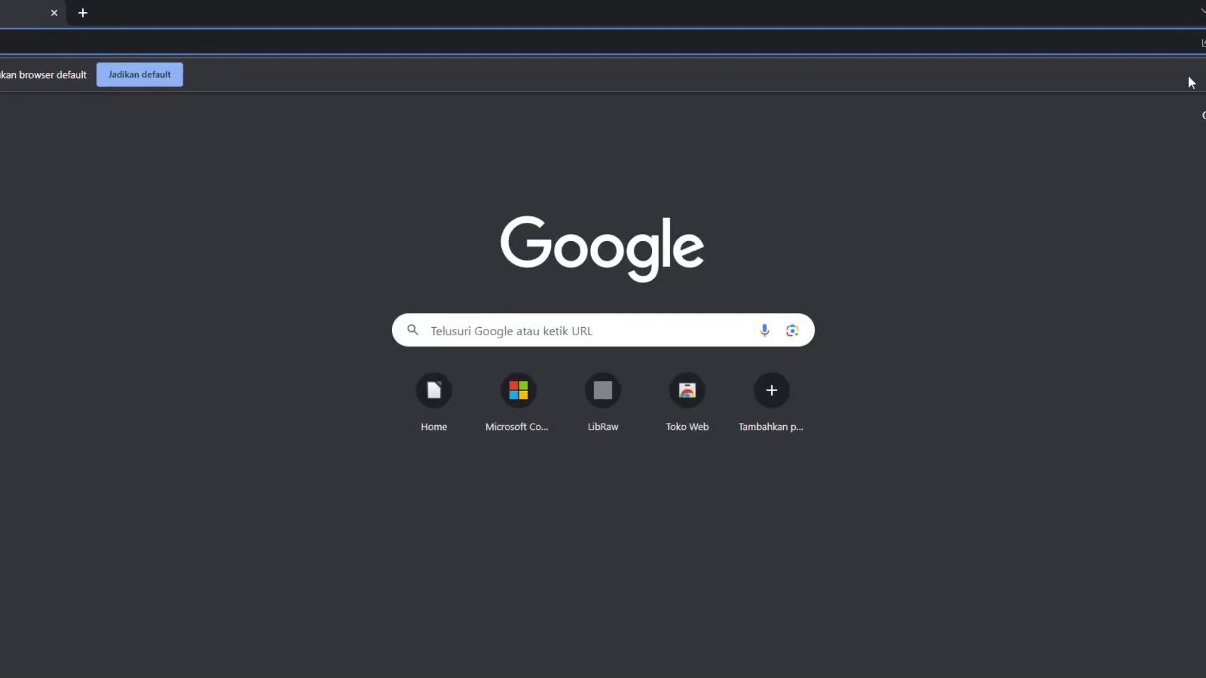
Search Google for "msi afterburner"
left_click(687, 327)
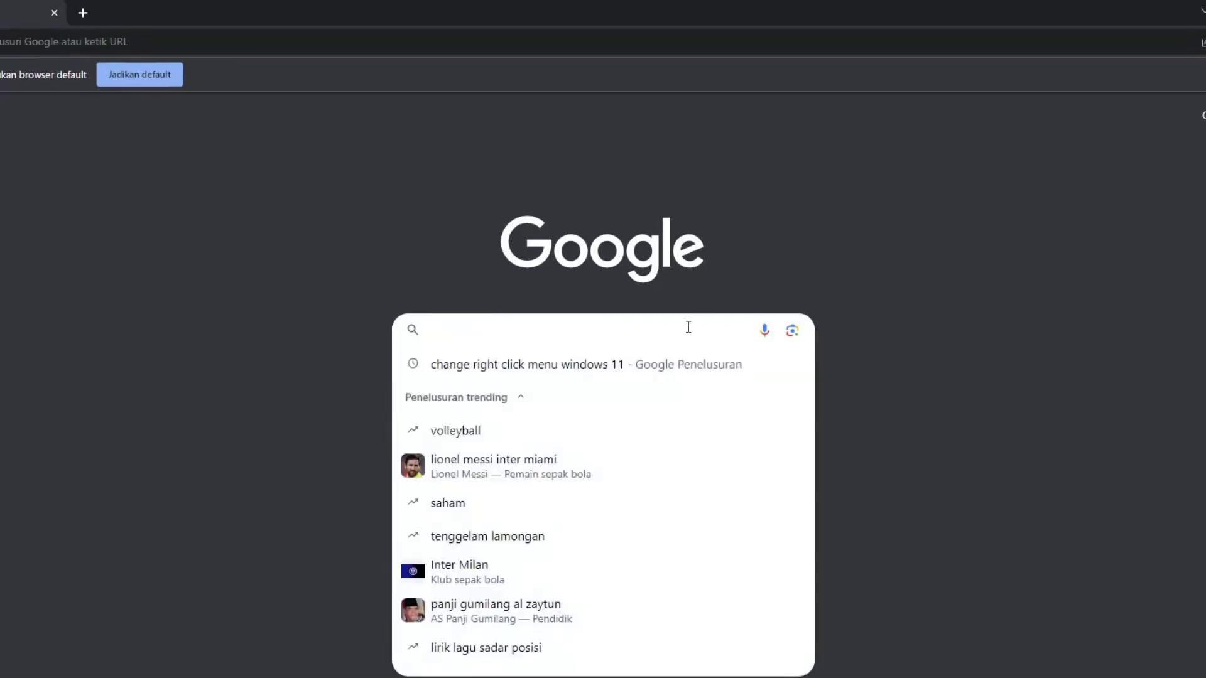
type("msi af")
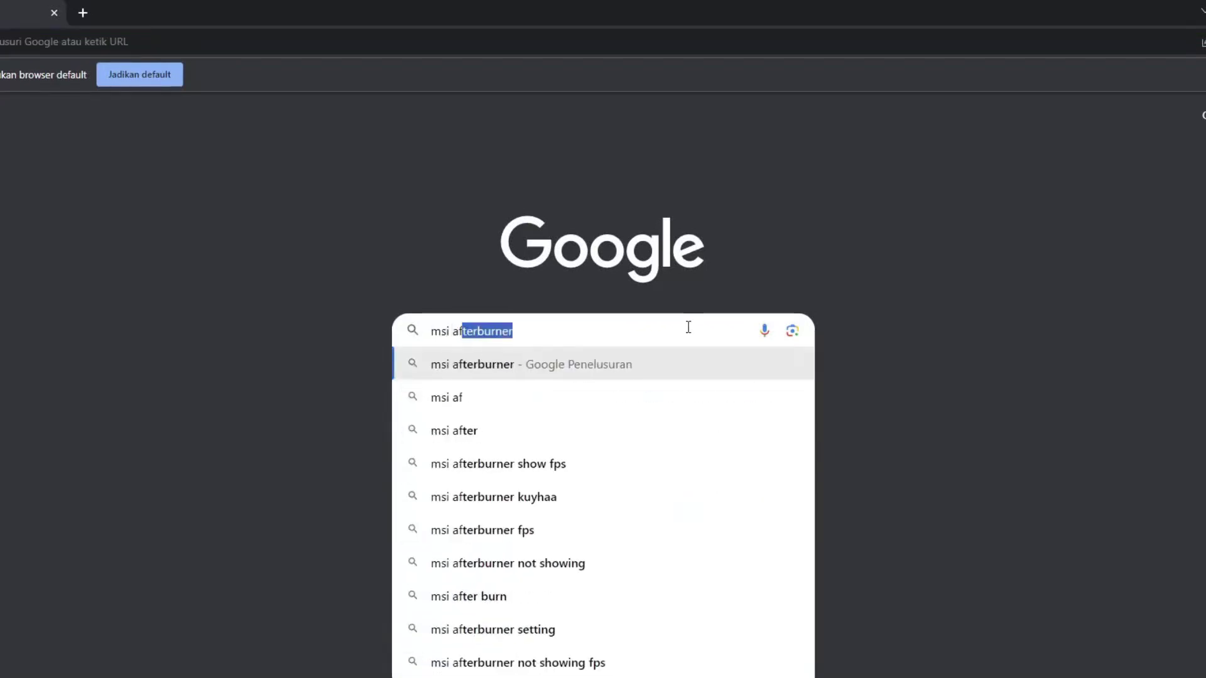
key("Return")
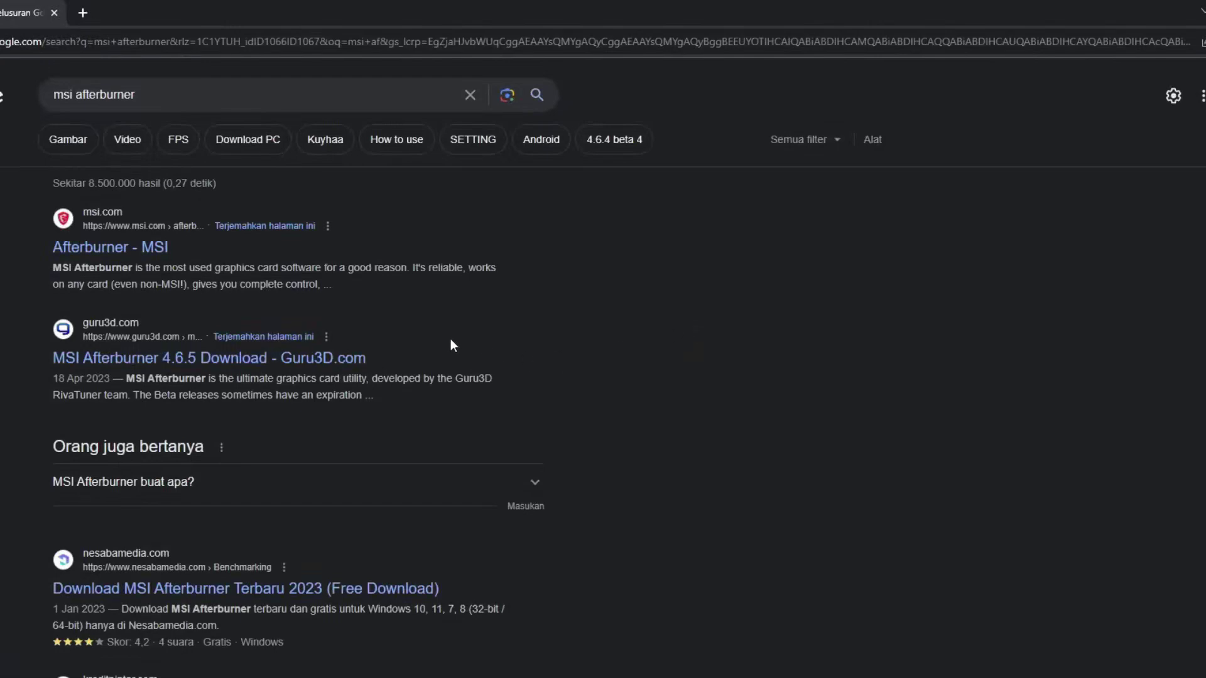
Open MSI's official Afterburner page and download the Afterburner installer, accepting the site's cookies
left_click(124, 250)
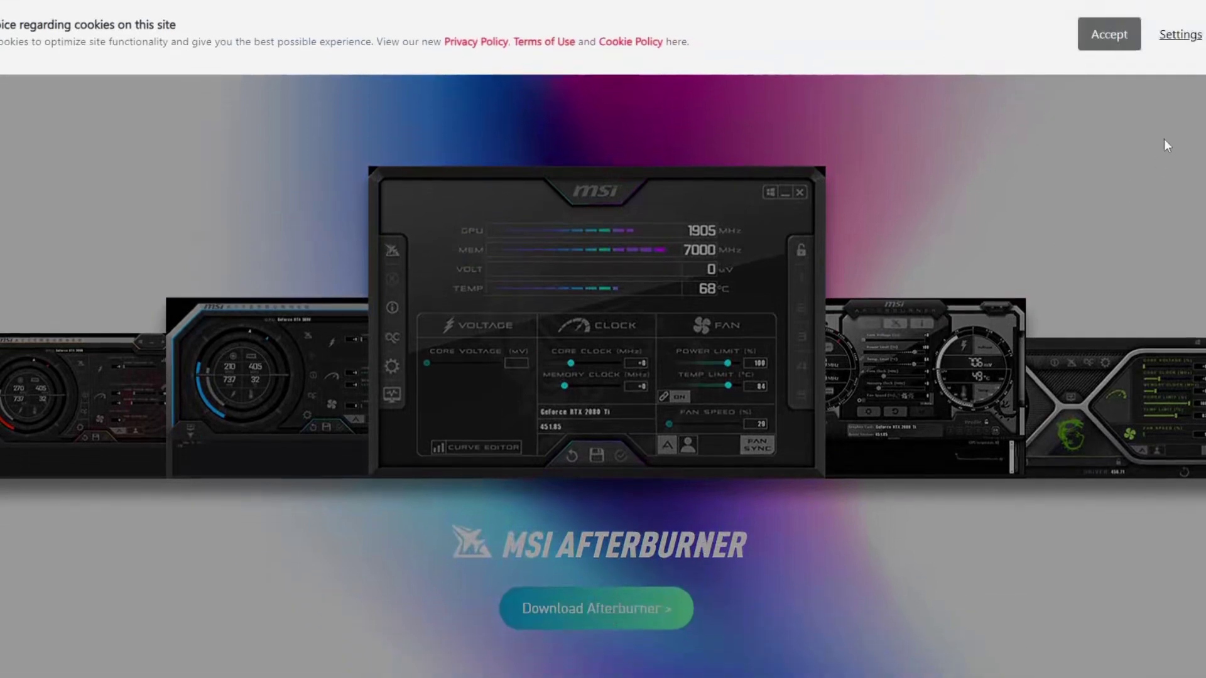
left_click(1109, 34)
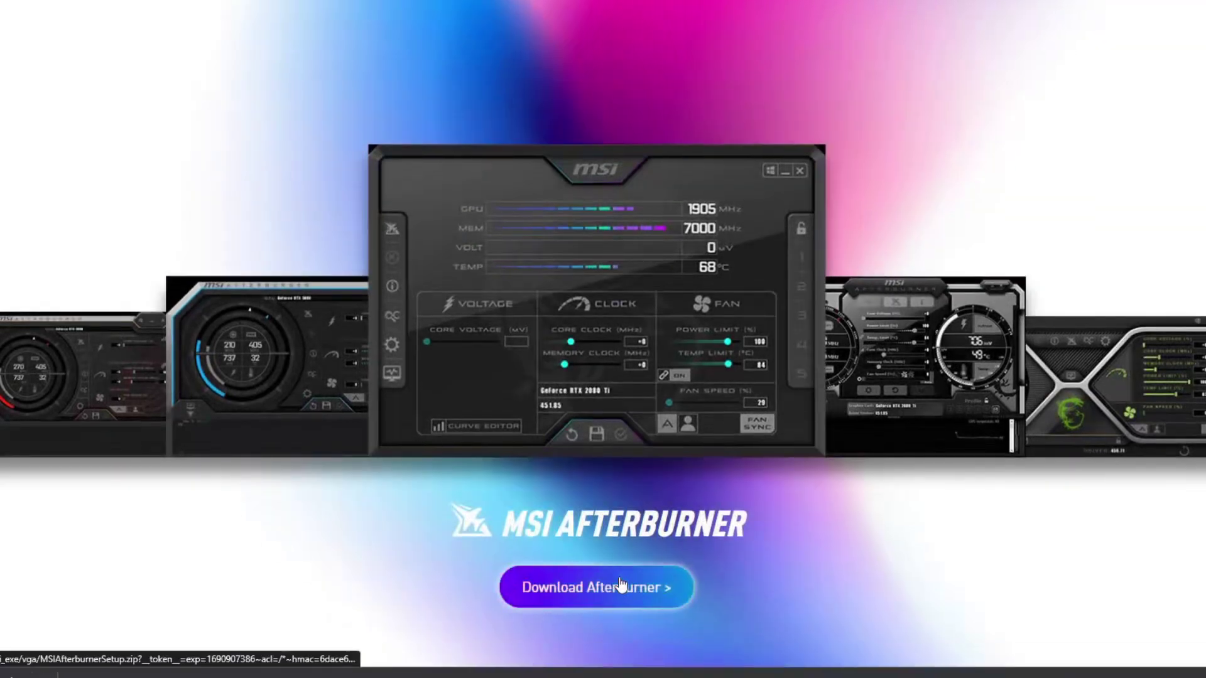
left_click(619, 590)
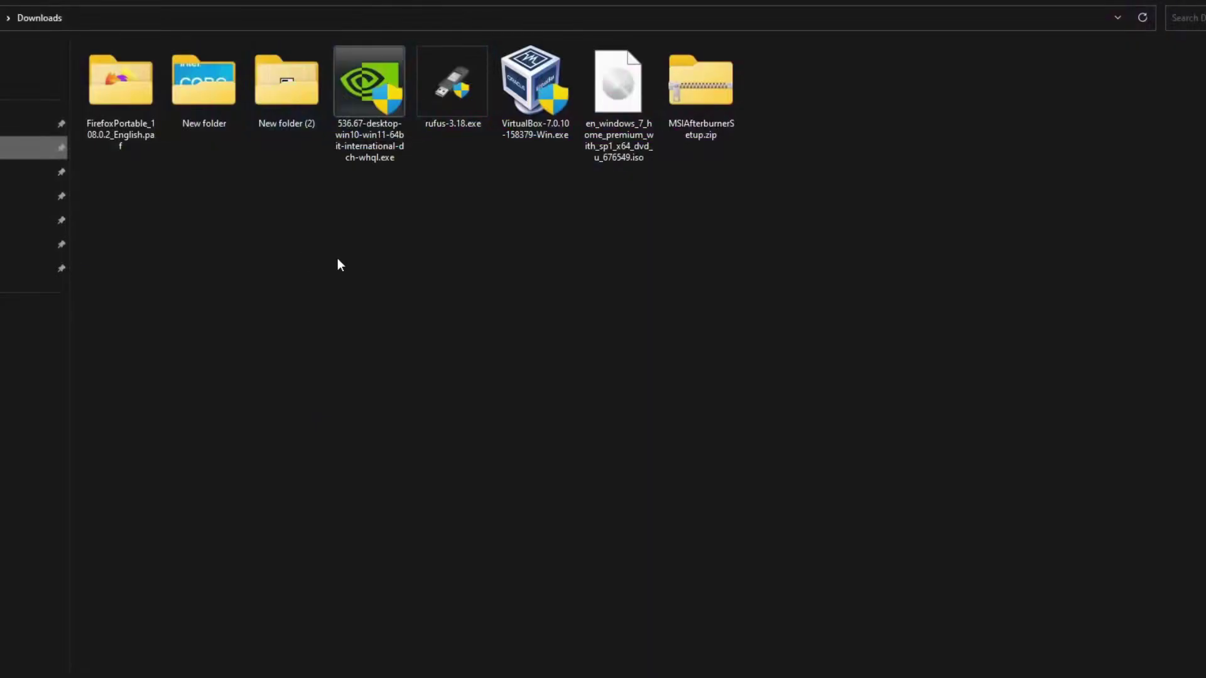
Extract MSIAfterburnerSetup.zip in the Downloads folder
right_click(729, 93)
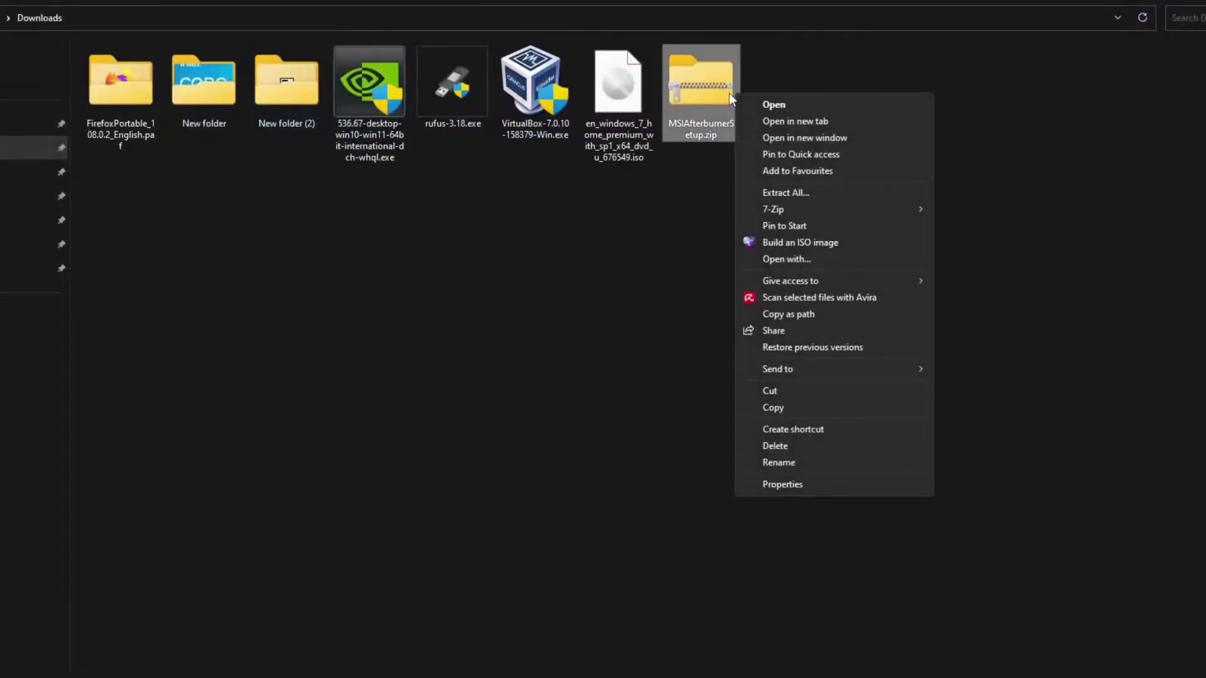
left_click(808, 193)
left_click(754, 474)
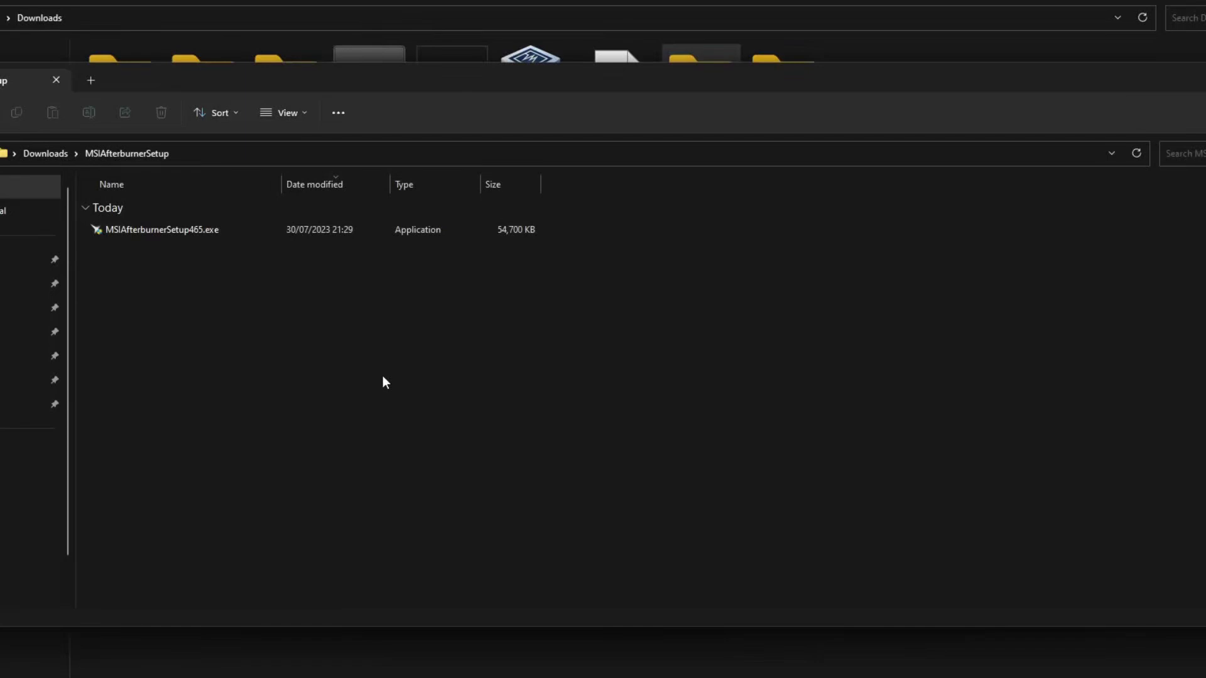
Run MSIAfterburnerSetup465.exe, allow it to make changes to the device, and start its setup in English
double_click(194, 229)
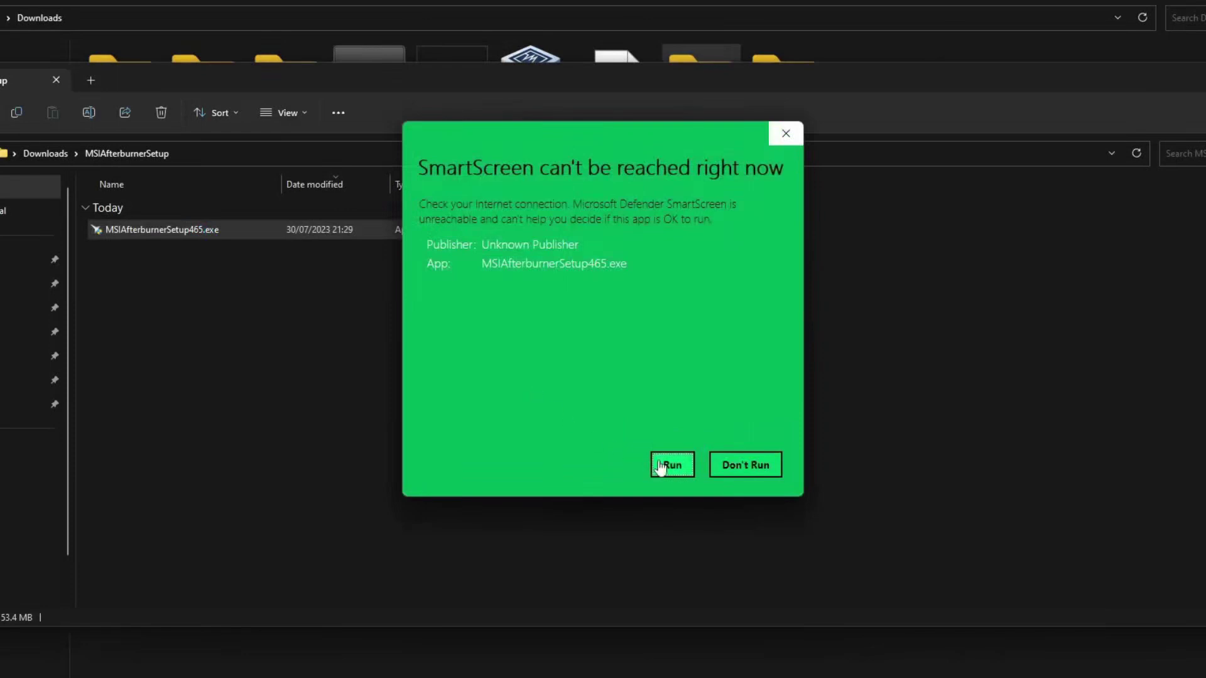
left_click(661, 463)
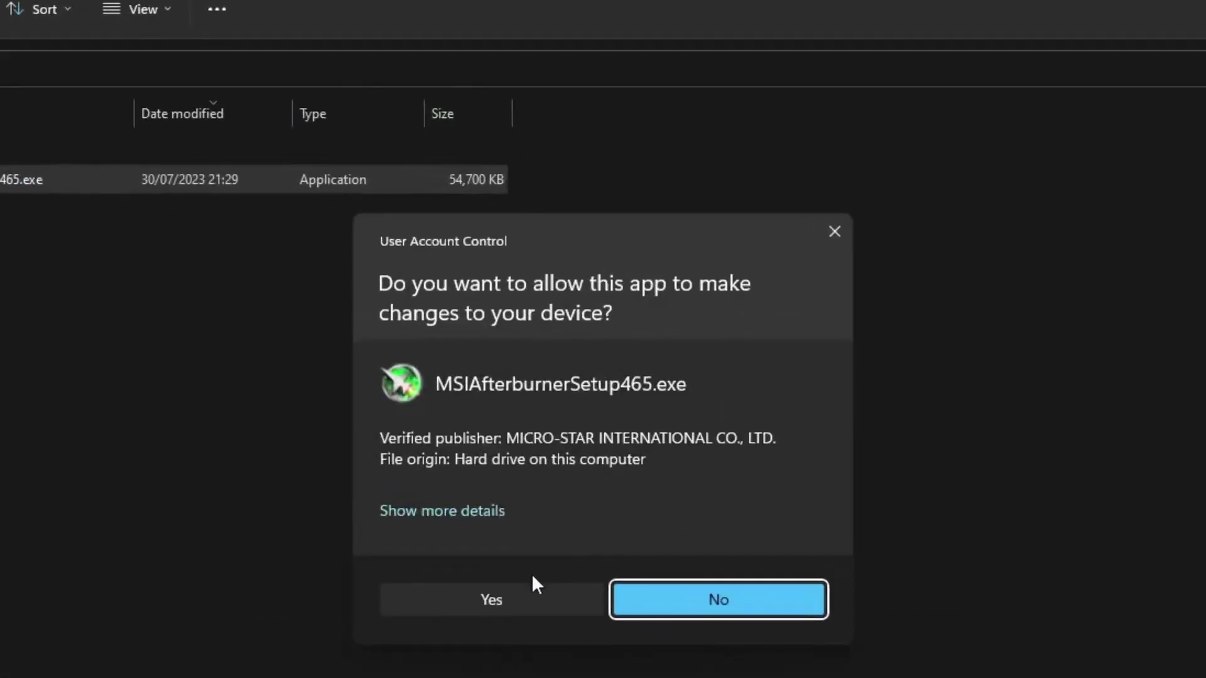
left_click(517, 593)
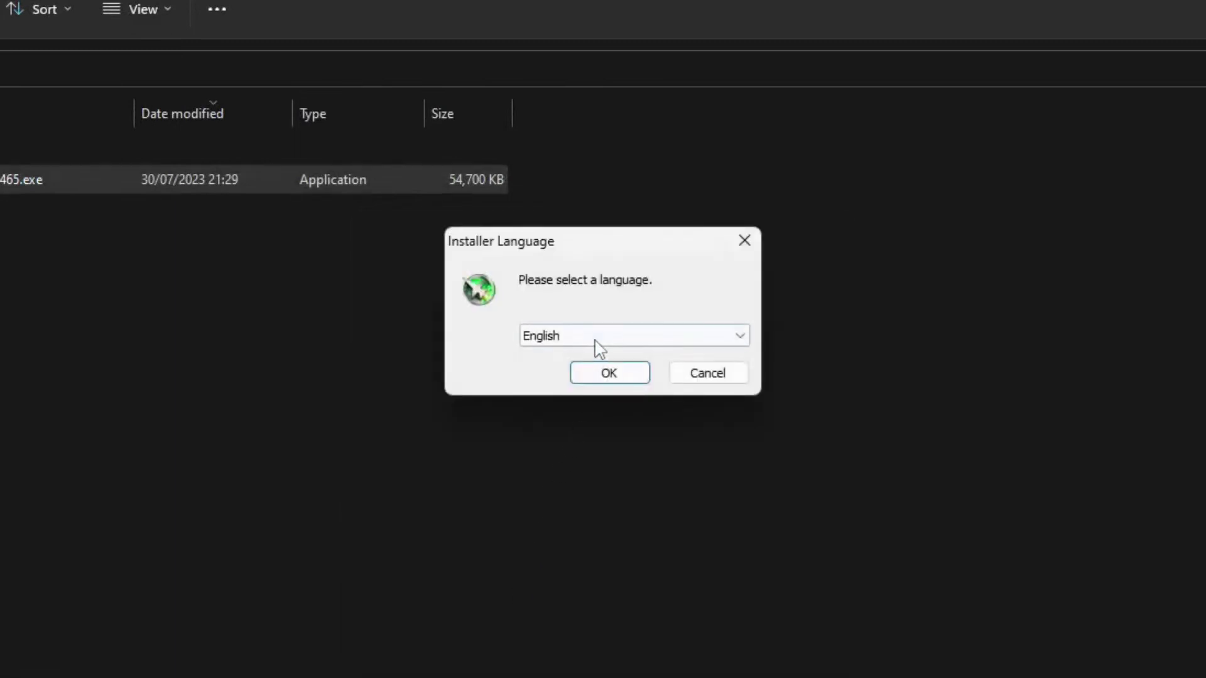
left_click(598, 348)
left_click(590, 280)
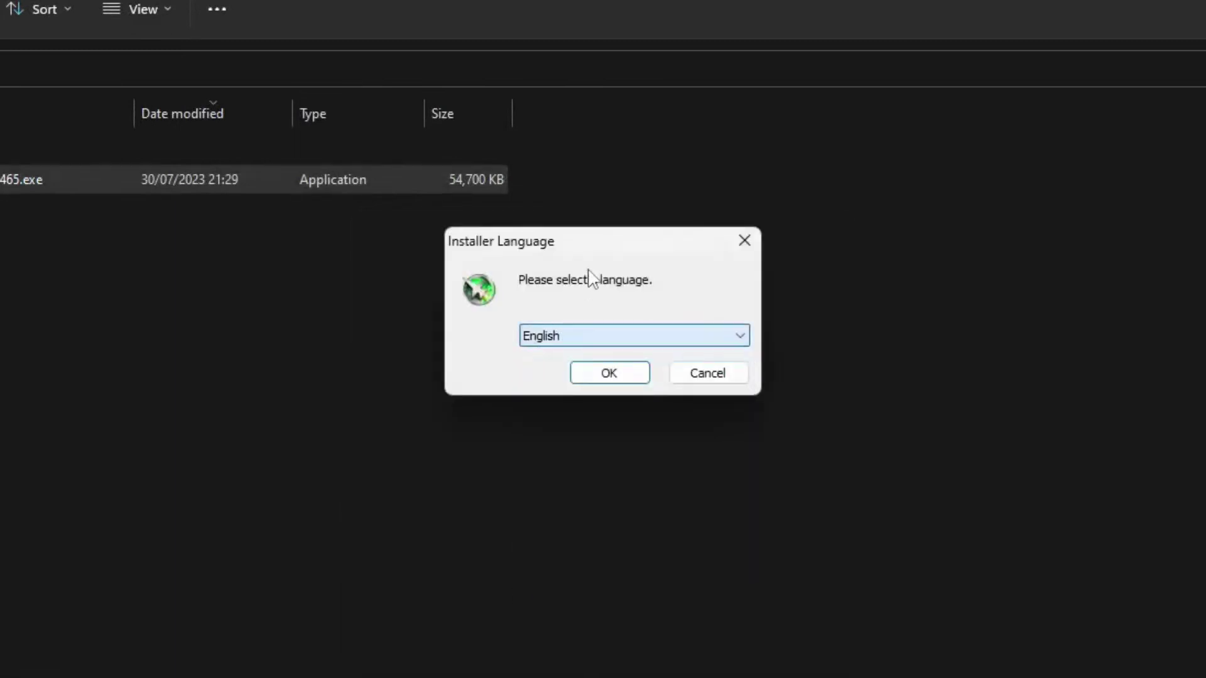
left_click(608, 375)
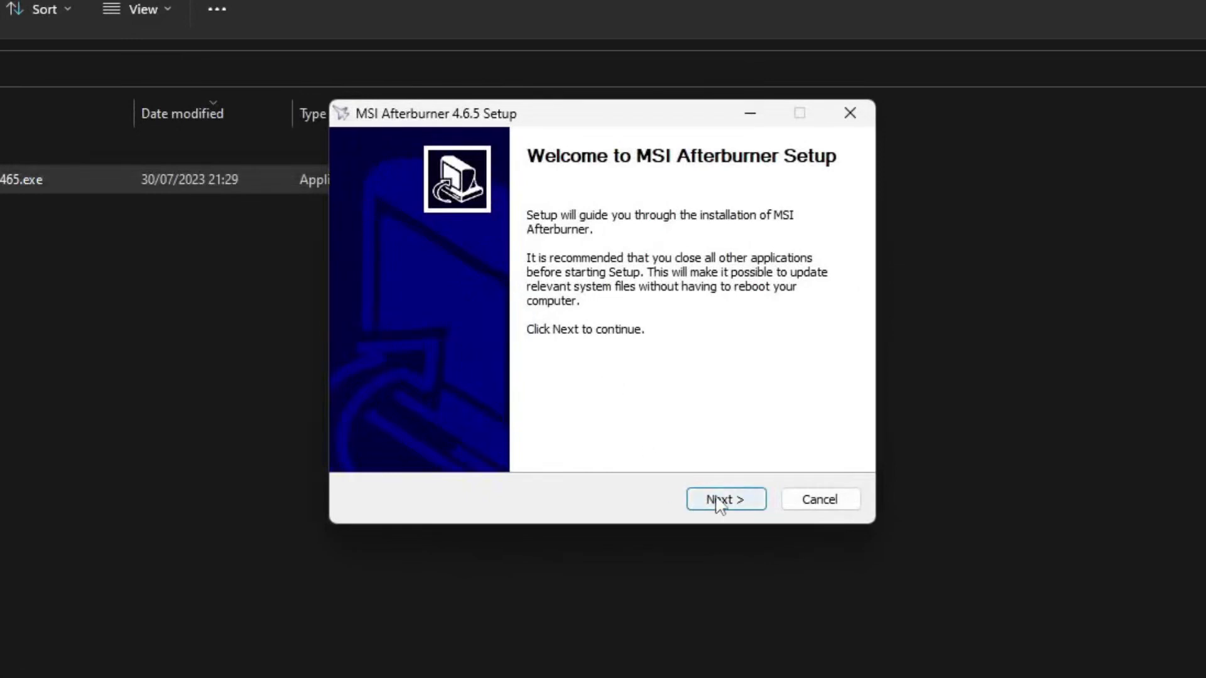
Accept the license agreement and install MSI Afterburner with RivaTuner Statistics Server, keeping the default destination and Start Menu folders
left_click(719, 501)
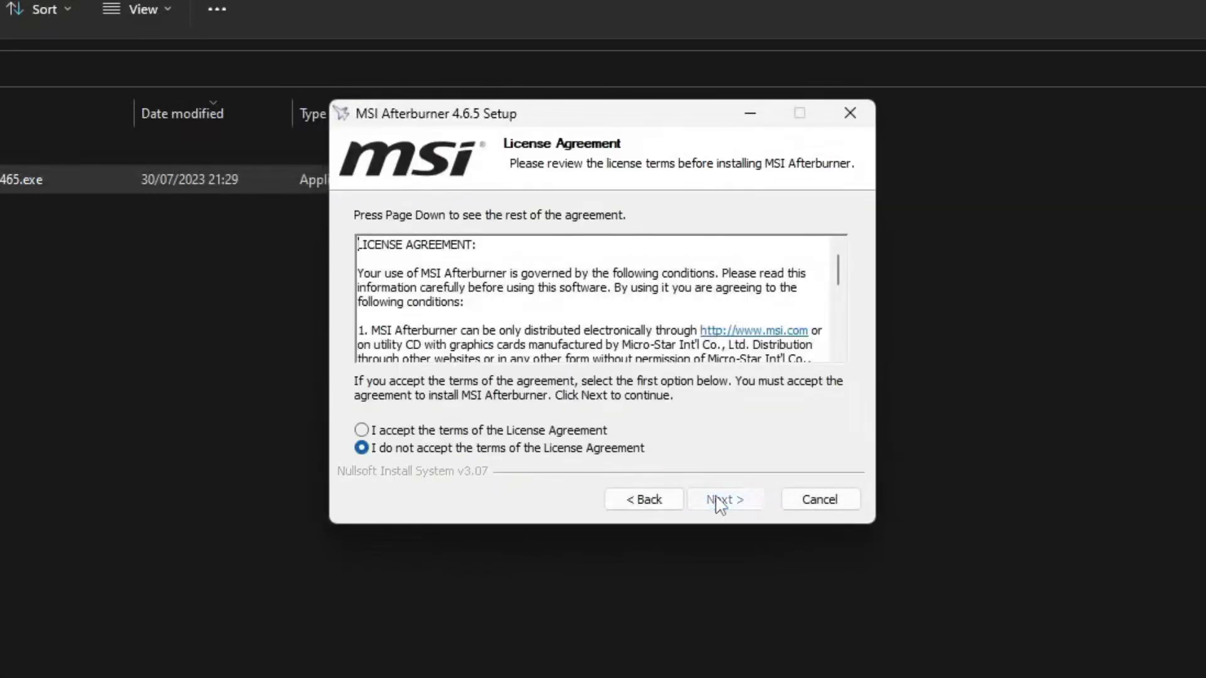
left_click(551, 432)
left_click(736, 500)
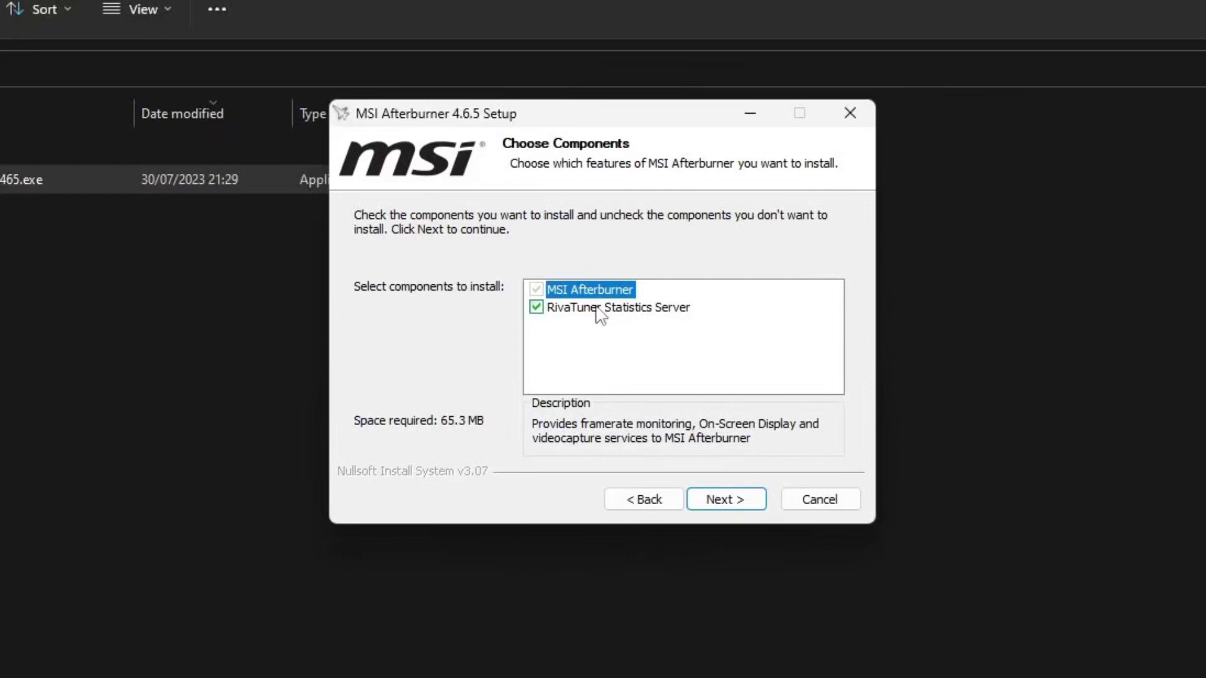
left_click(726, 501)
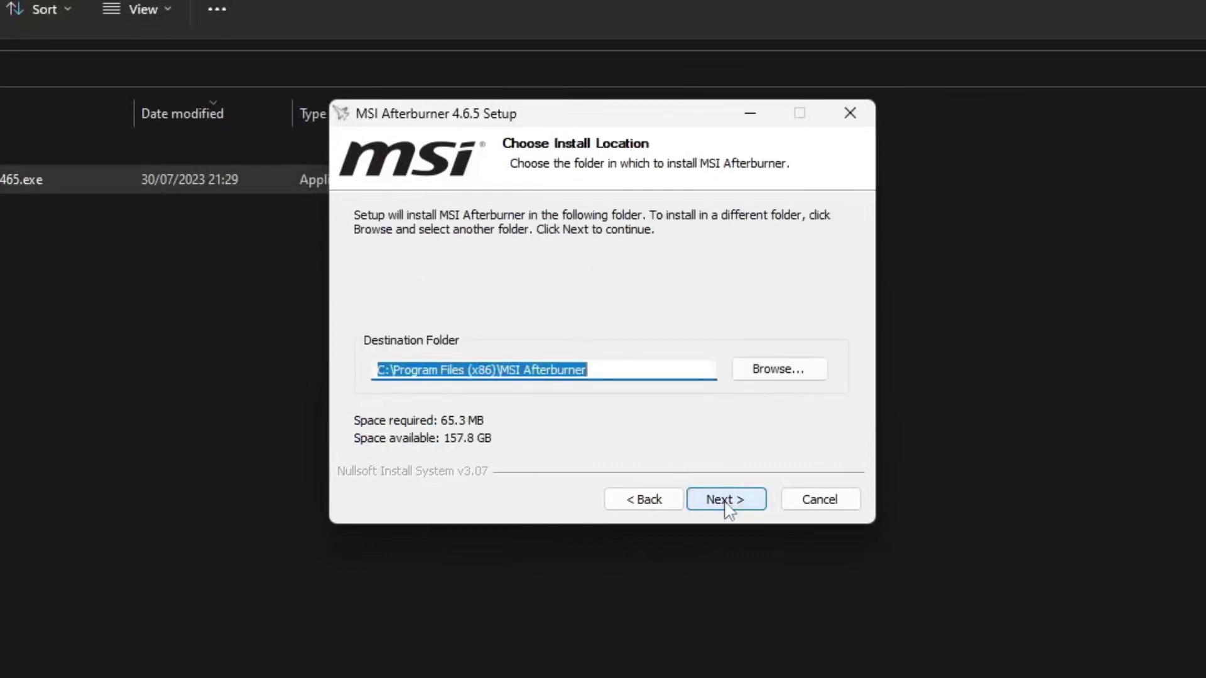
left_click(726, 501)
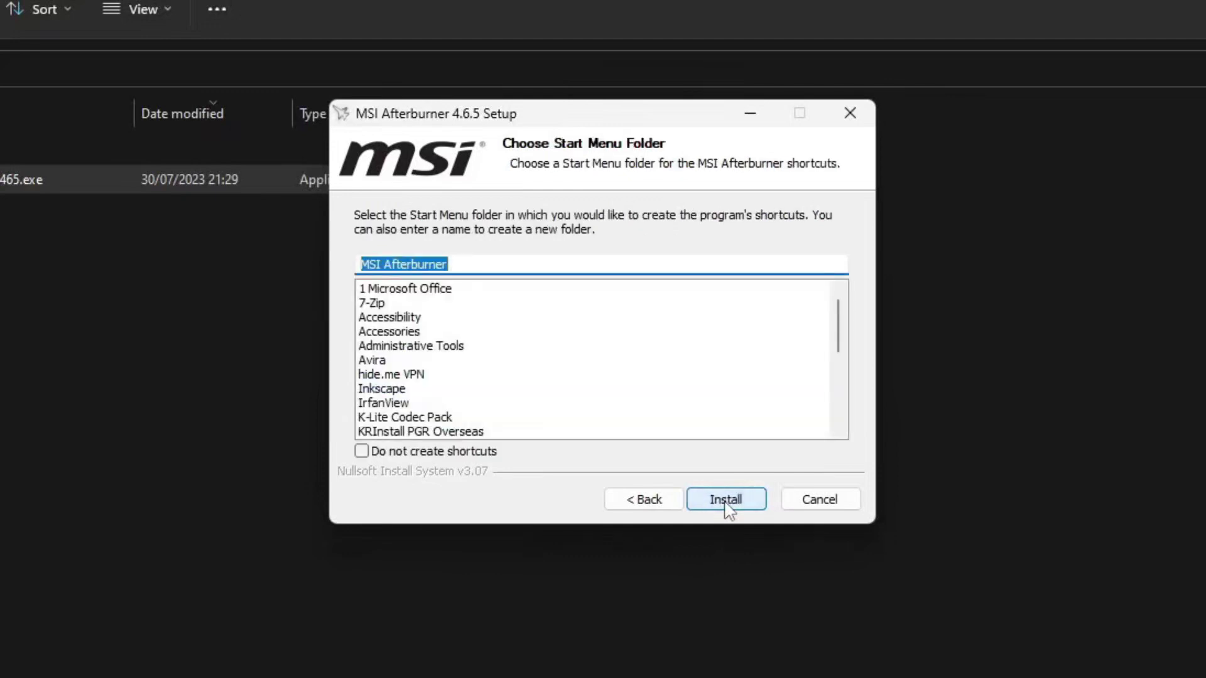
left_click(726, 502)
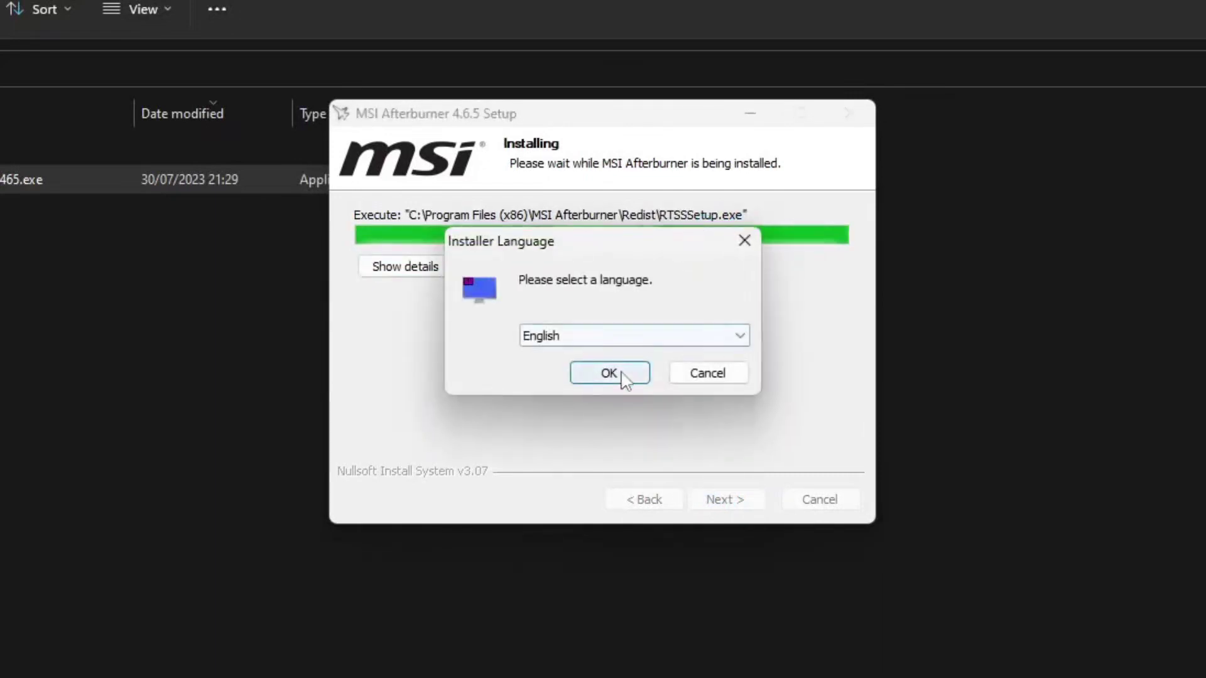
Start the RivaTuner Statistics Server setup with English as the installer language
left_click(622, 344)
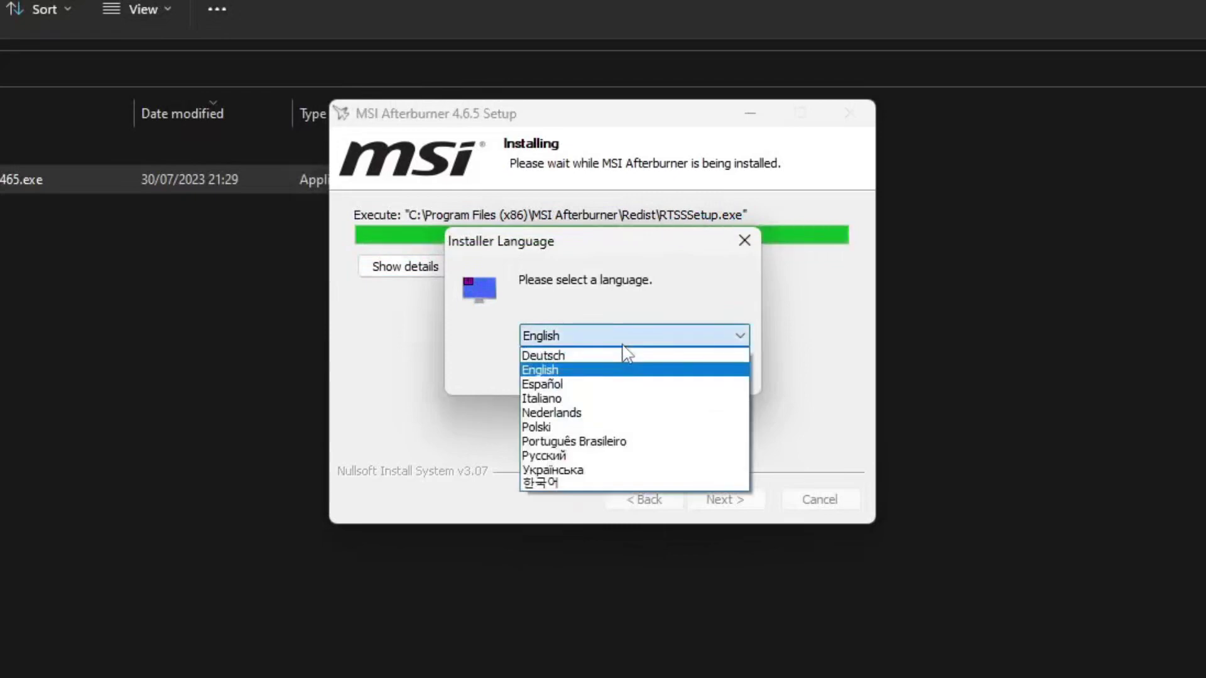
left_click(623, 344)
left_click(615, 371)
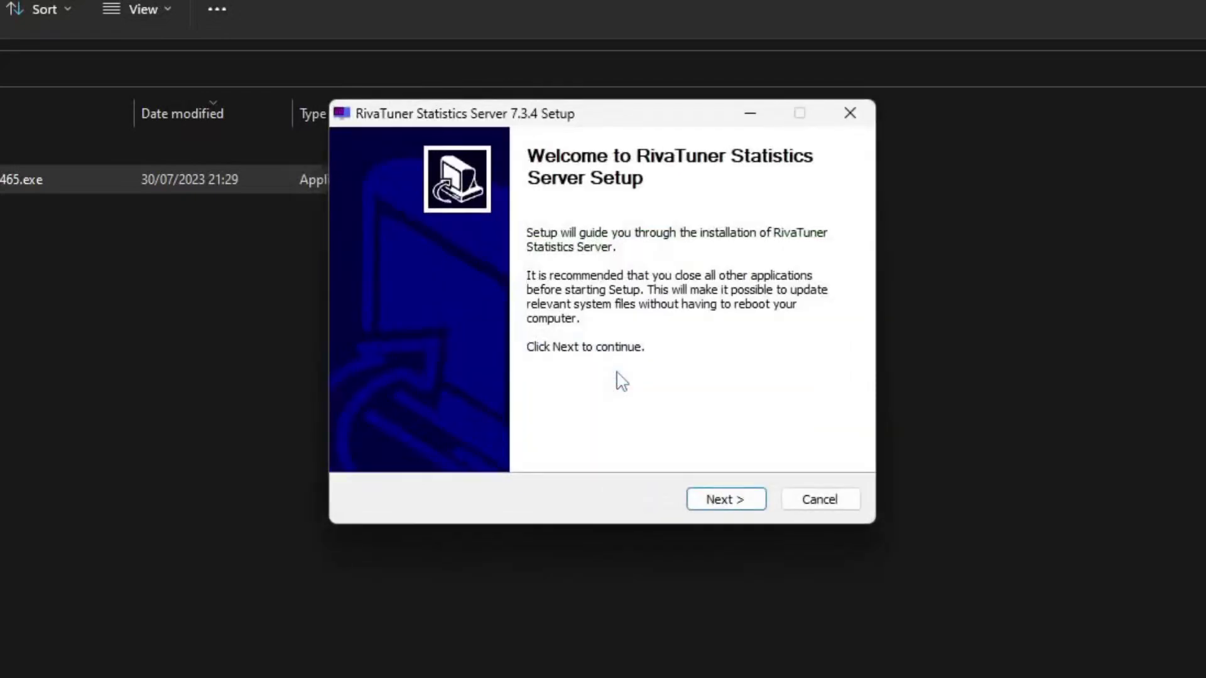
Accept the RivaTuner Statistics Server license and install it with the default folders, showing the installation details
left_click(722, 500)
left_click(563, 431)
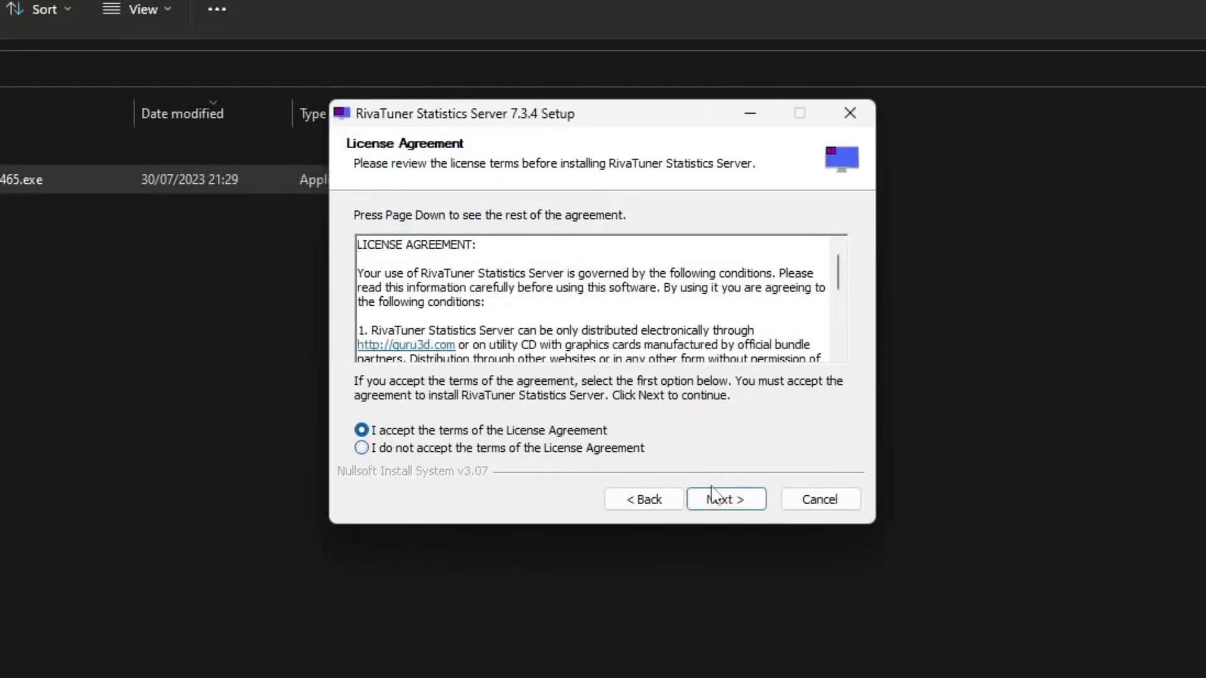
left_click(724, 499)
left_click(739, 500)
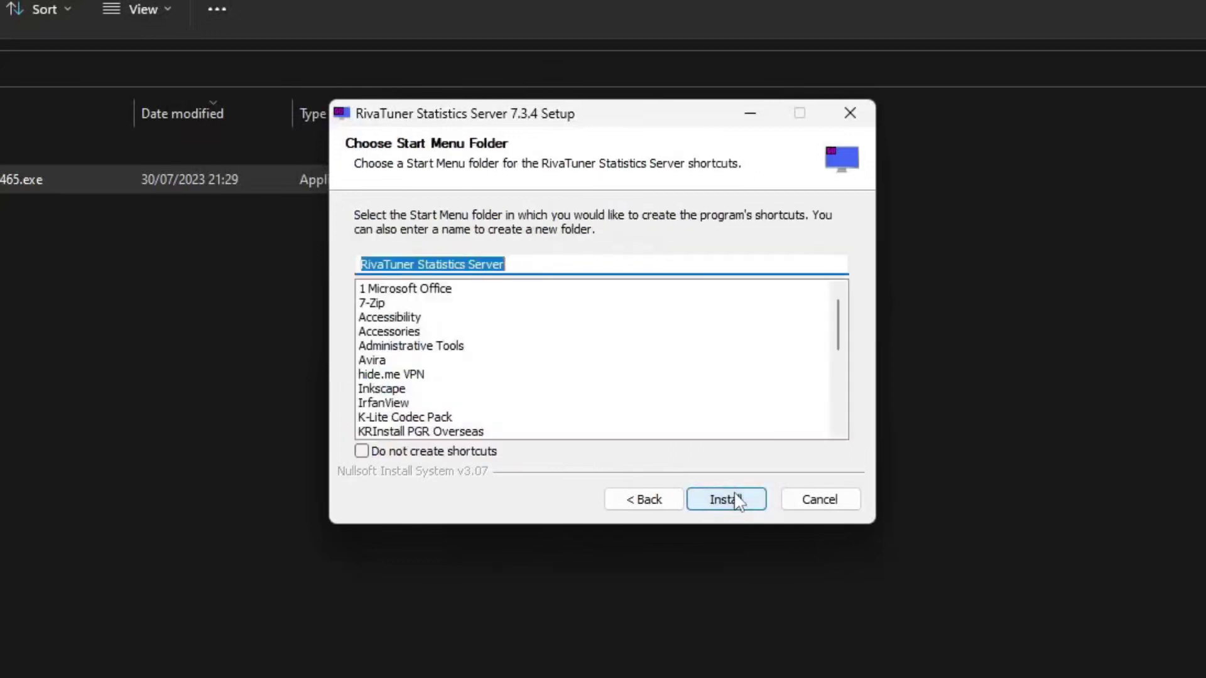
left_click(739, 500)
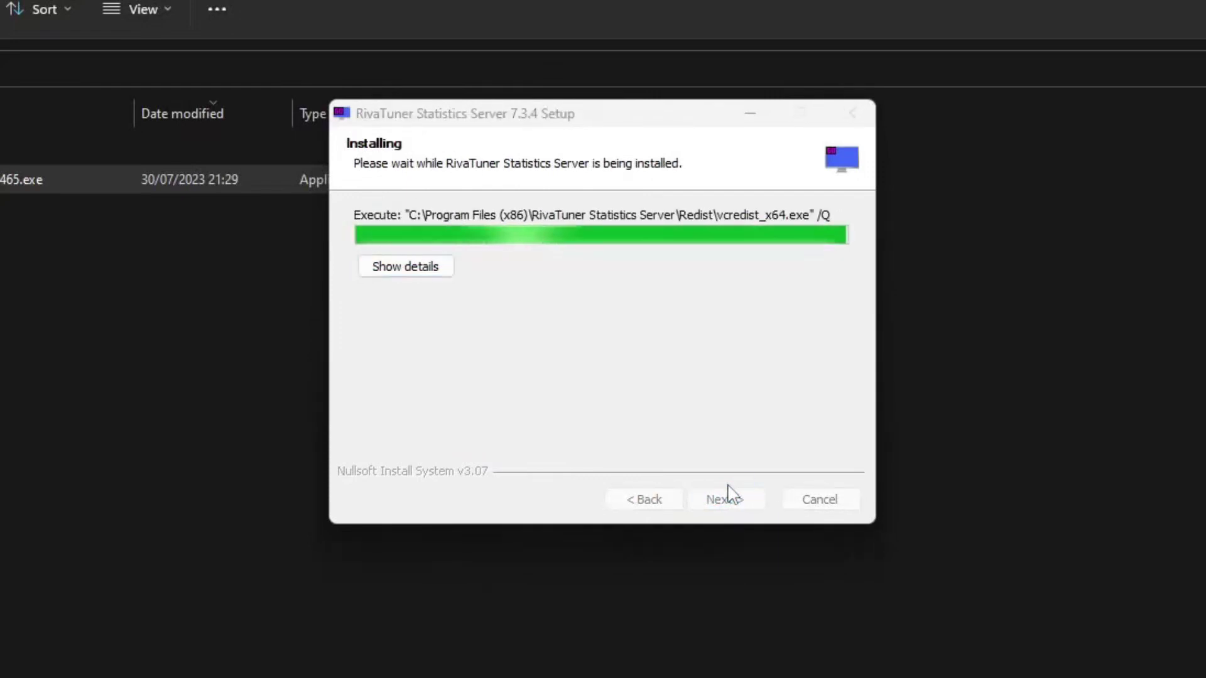
left_click(403, 269)
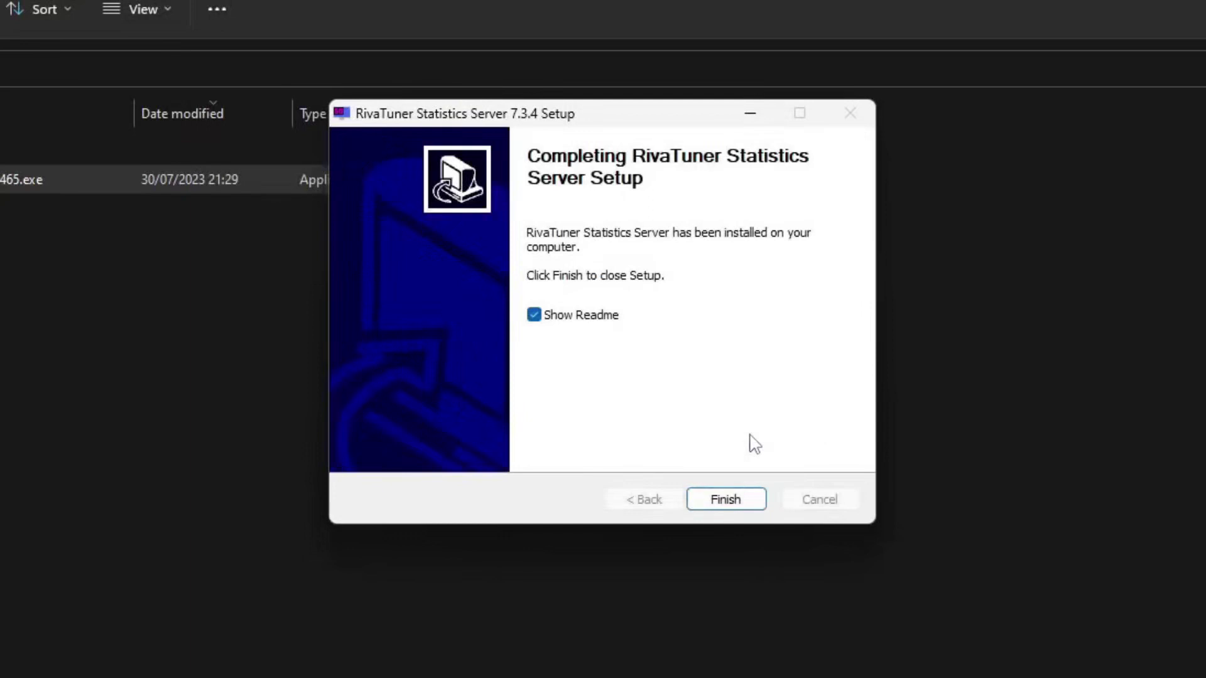
Finish both setups without showing either Readme, and launch MSI Afterburner, dismissing the update server error
left_click(559, 323)
left_click(710, 500)
left_click(581, 339)
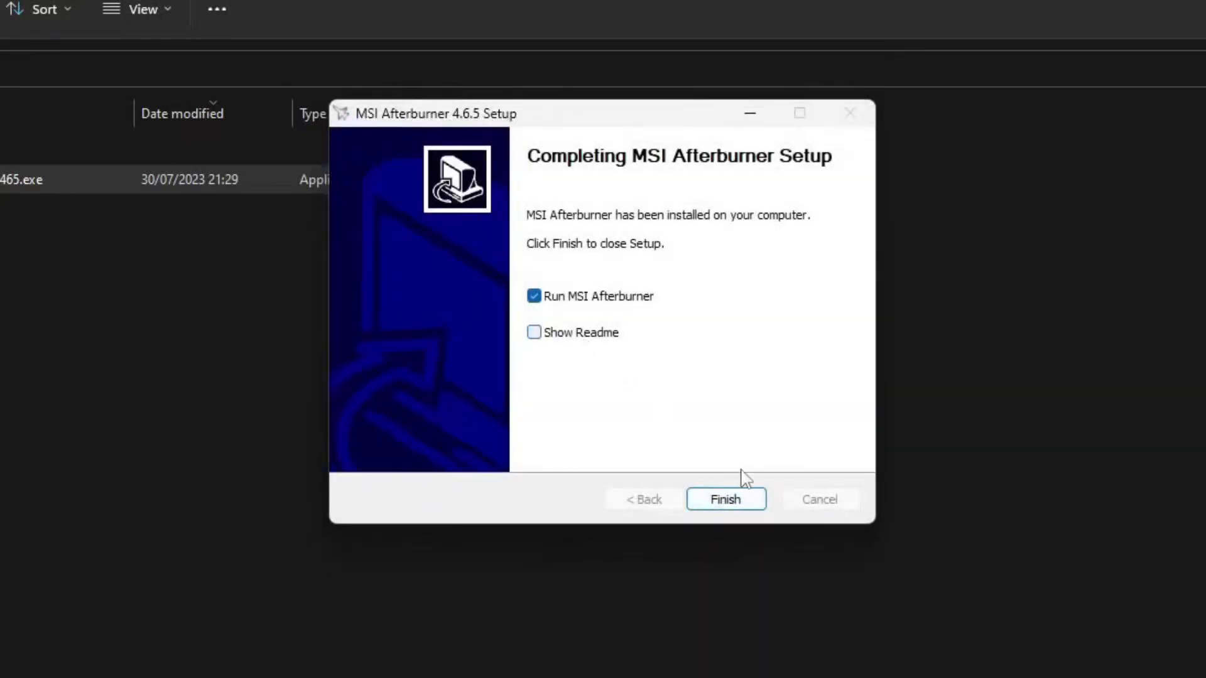
left_click(739, 506)
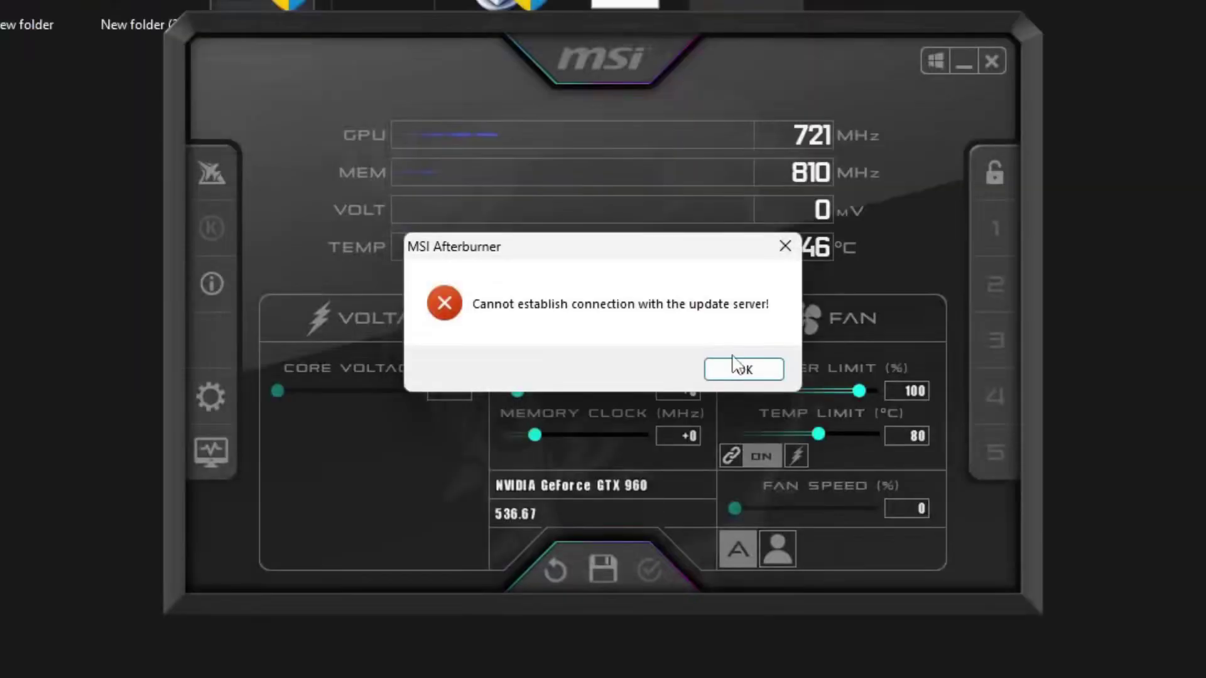
left_click(743, 370)
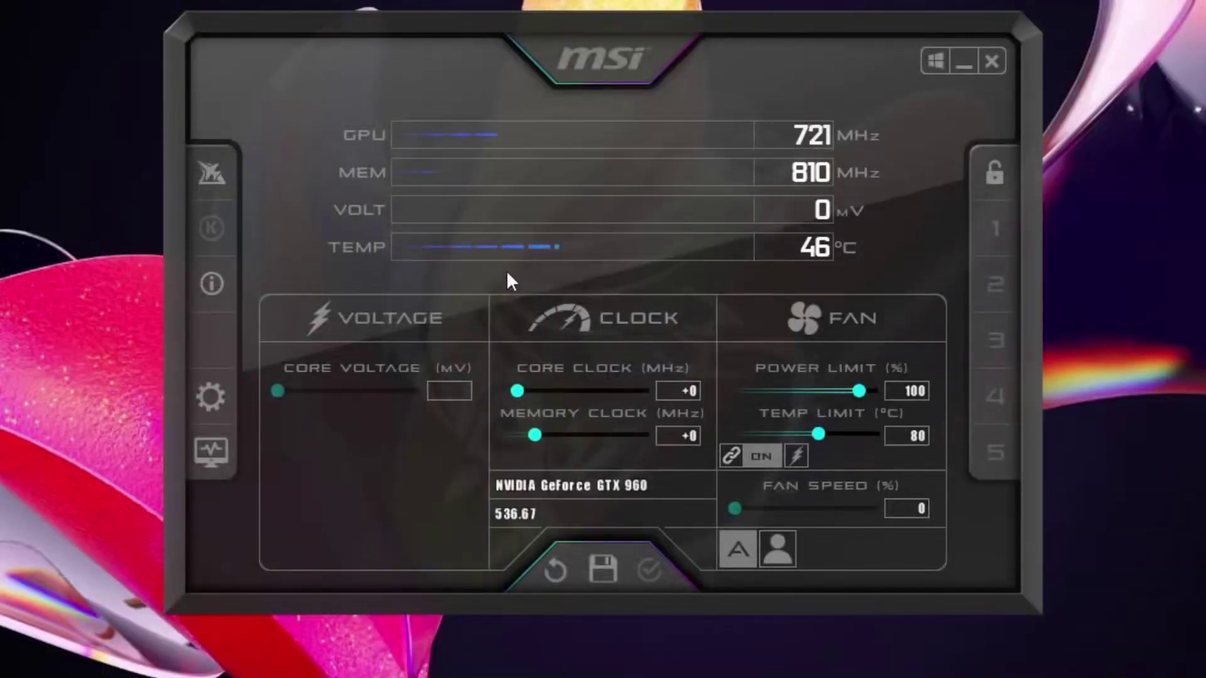
Open the hardware monitoring settings in the MSI Afterburner properties, glancing at the On-Screen Display settings
left_click(210, 397)
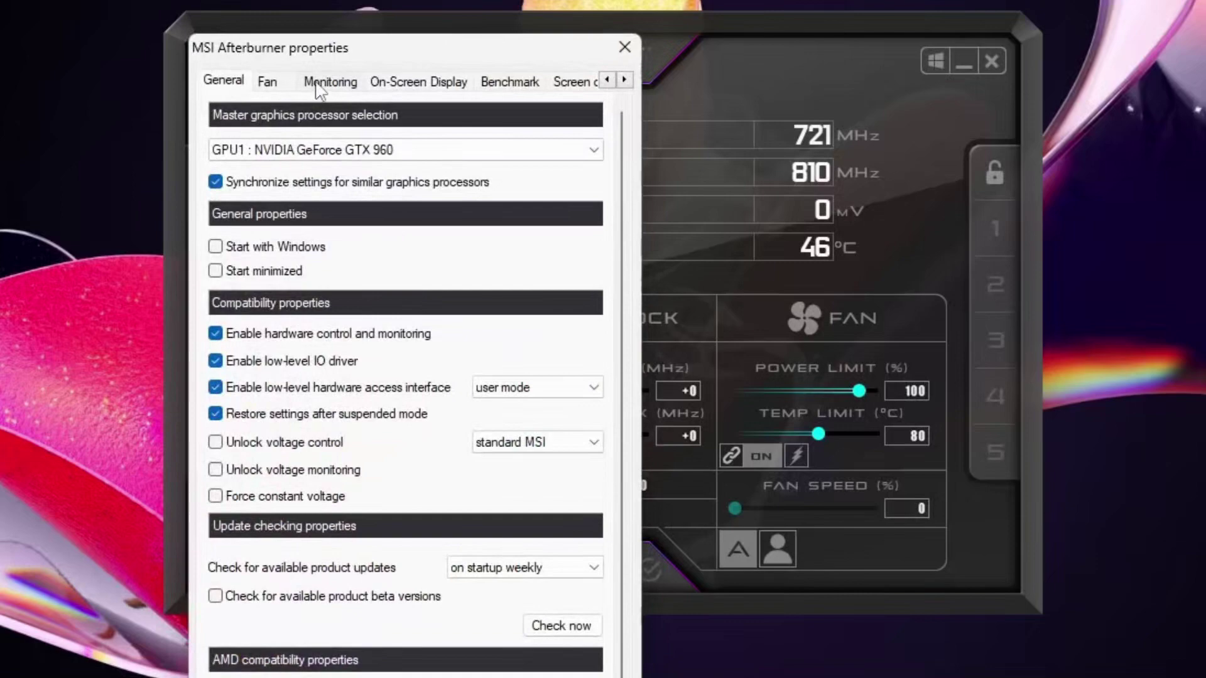
left_click(320, 87)
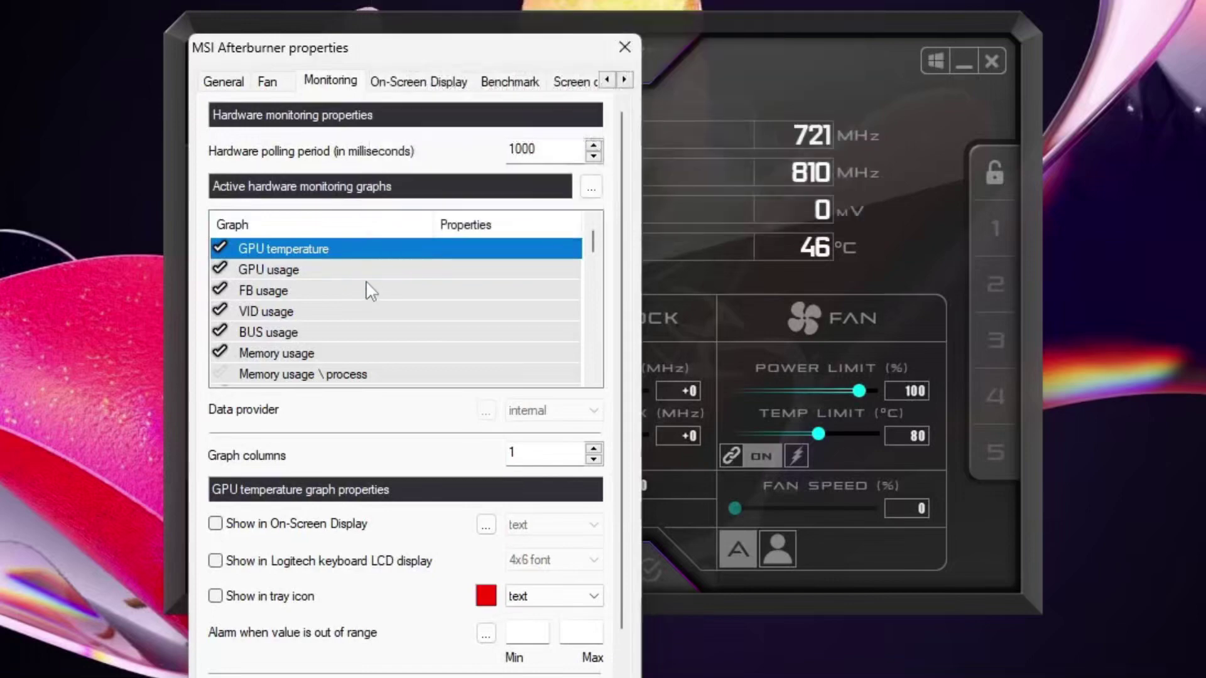
mouse_move(370, 291)
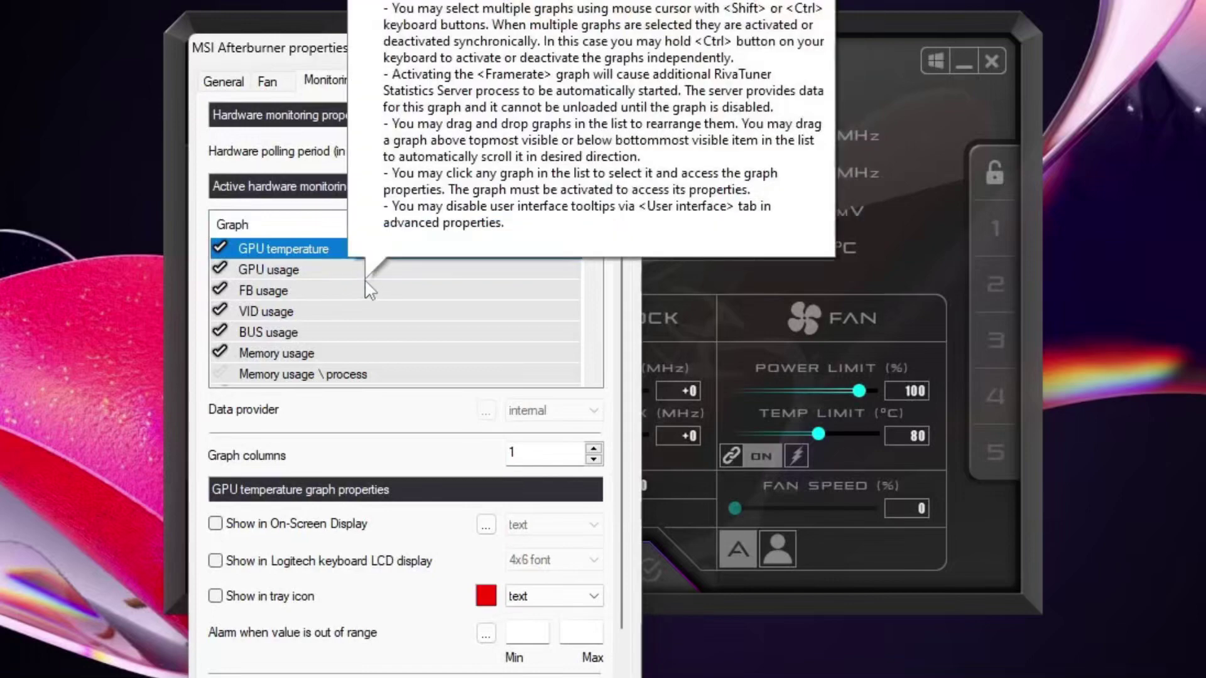
mouse_move(294, 323)
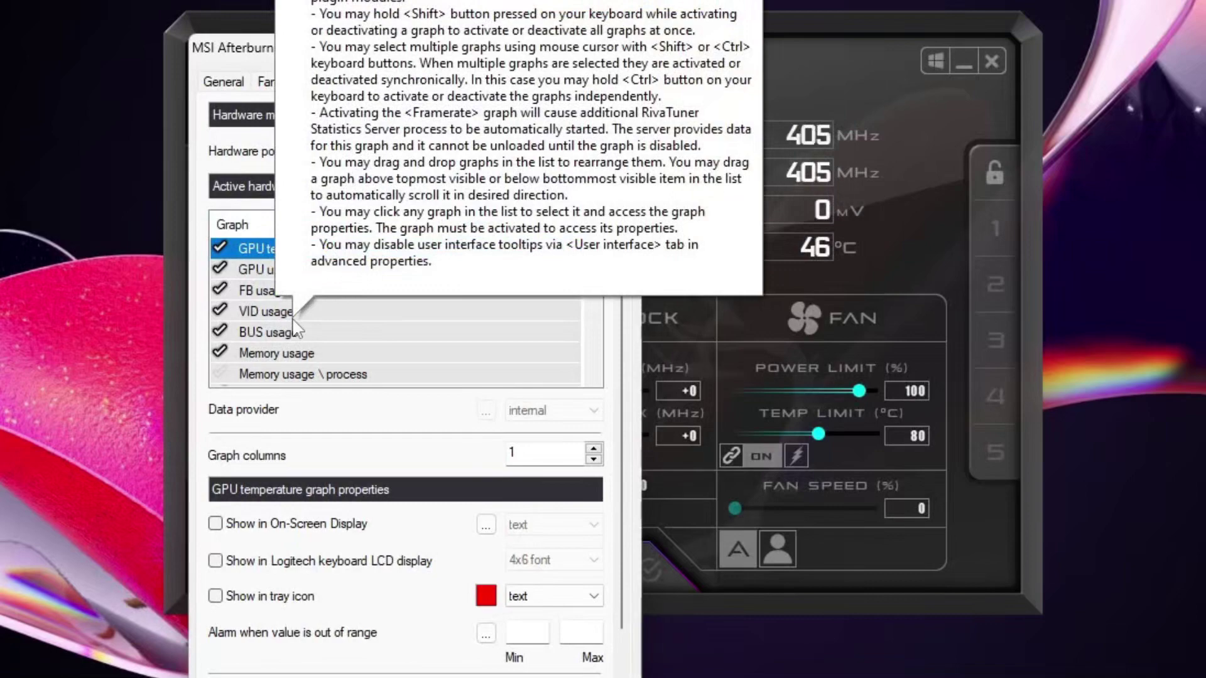
scroll(314, 323, "down", 12)
key("ctrl+Tab")
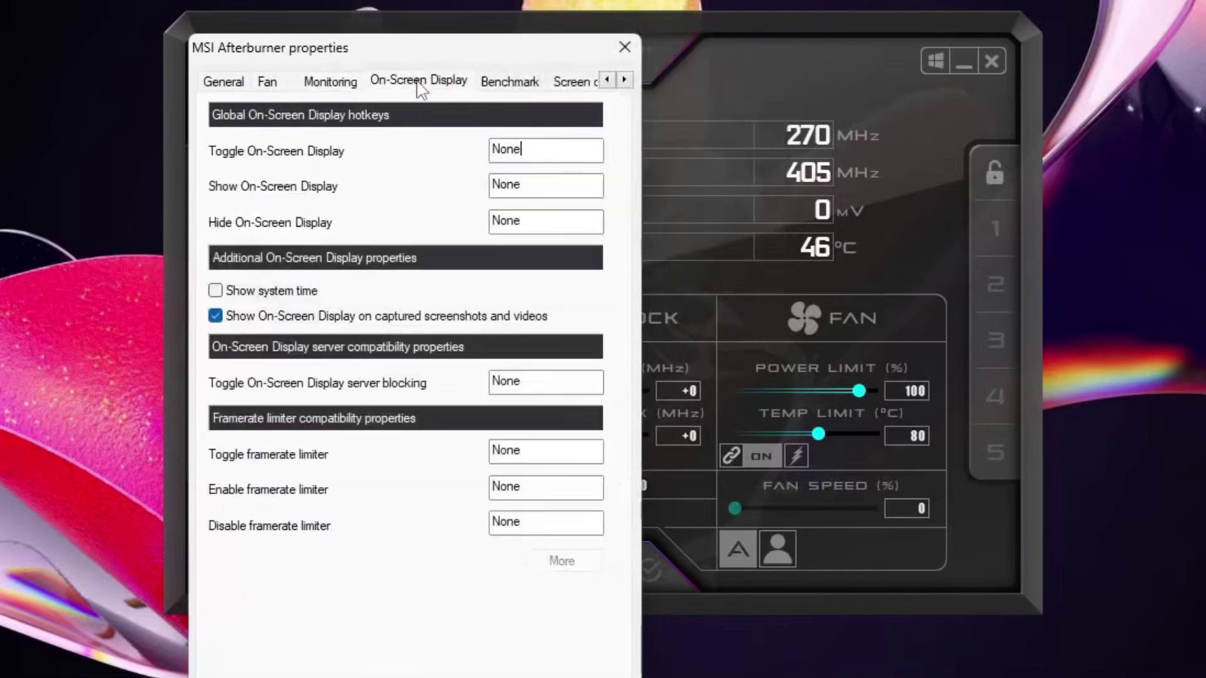
key("ctrl+shift+Tab")
Select the hardware monitoring graphs from GPU temperature through Framerate 0.1% Low and activate them all together
scroll(380, 292, "up", 12)
scroll(367, 270, "down", 4)
scroll(375, 287, "down", 5)
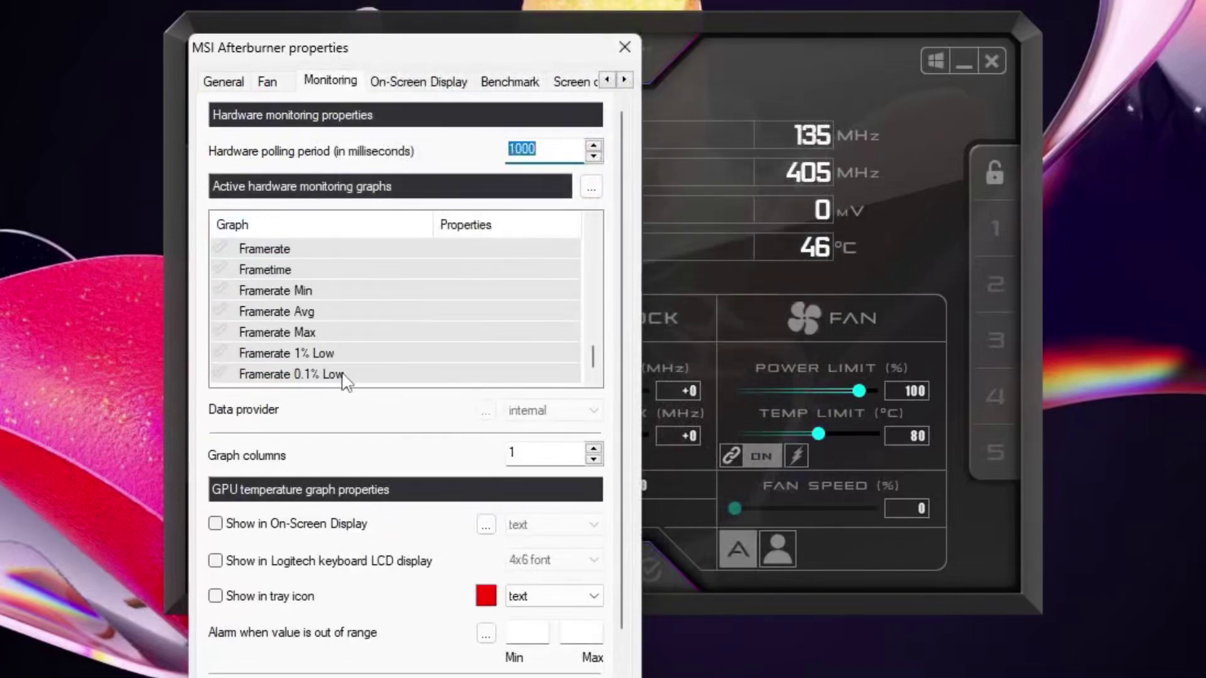
left_click(344, 377, "shift")
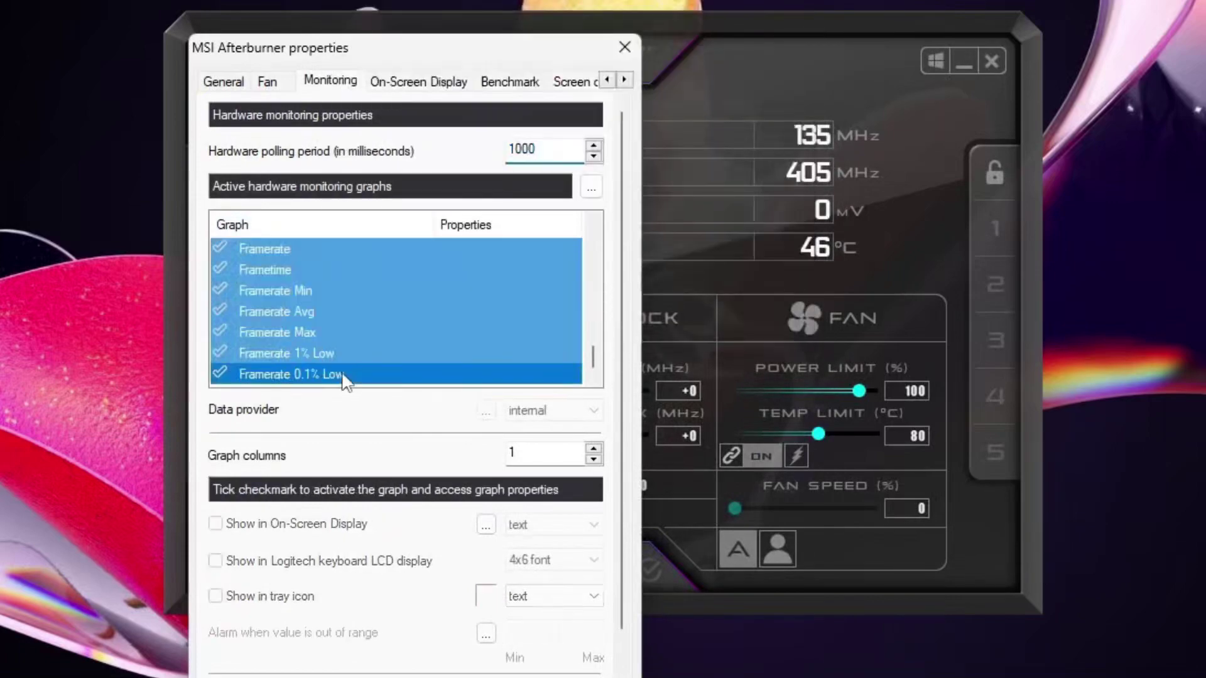
left_click(220, 376)
scroll(334, 347, "up", 15)
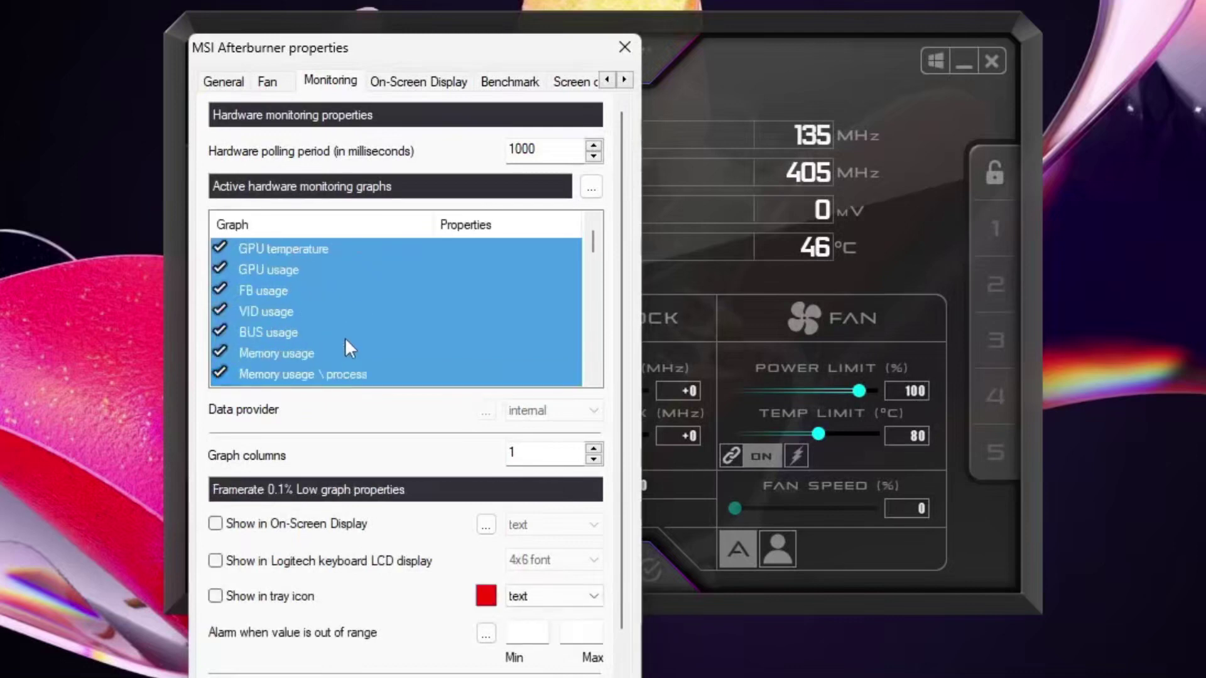
Show all the selected hardware monitoring graphs in the On-Screen Display and apply the change, dismissing both RivaTuner Statistics Server messages
scroll(353, 339, "down", 15)
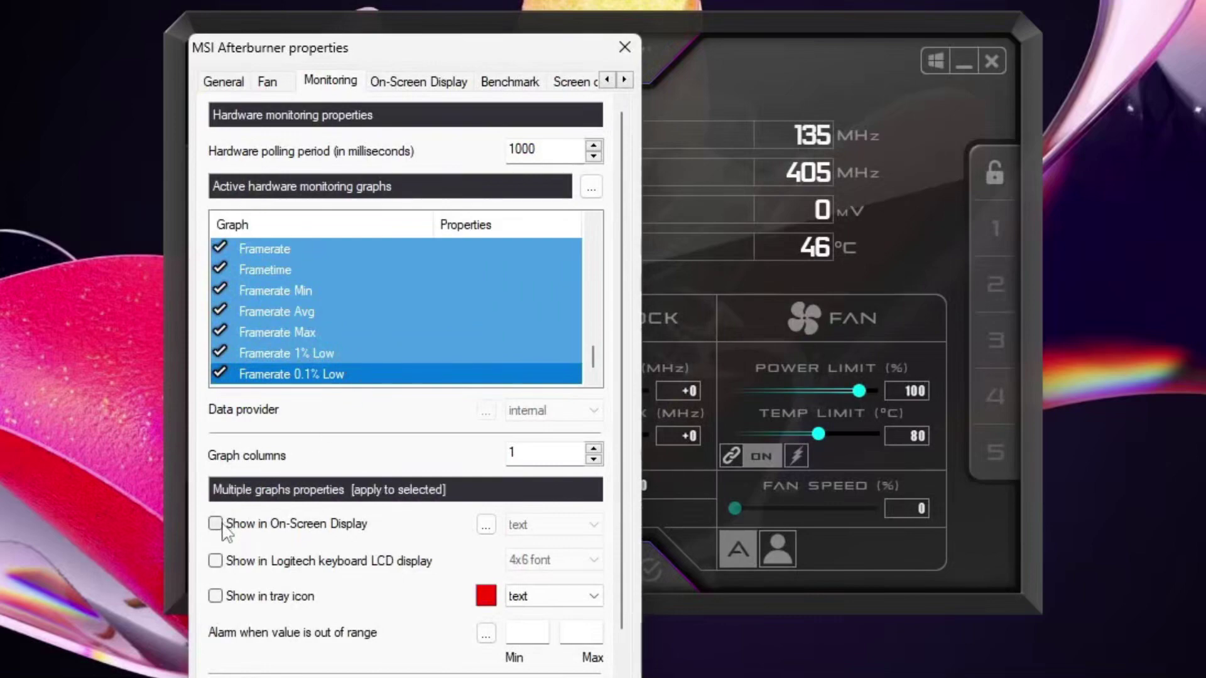
mouse_move(223, 528)
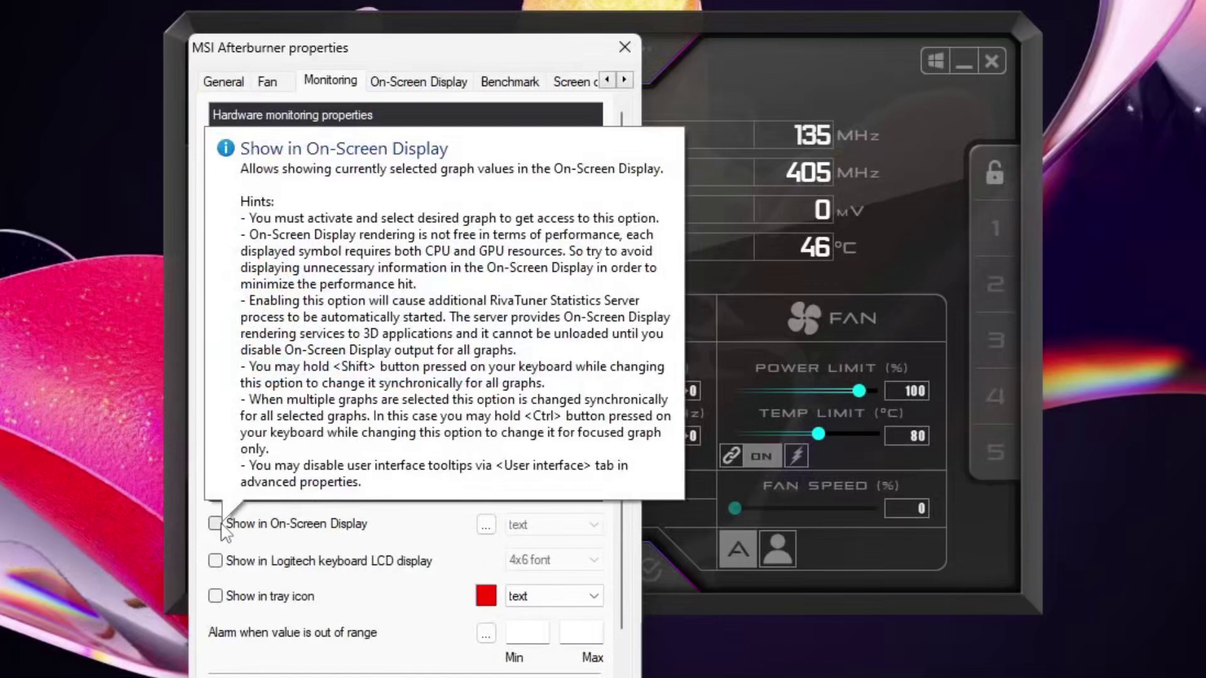
left_click(215, 523)
scroll(483, 306, "up", 10)
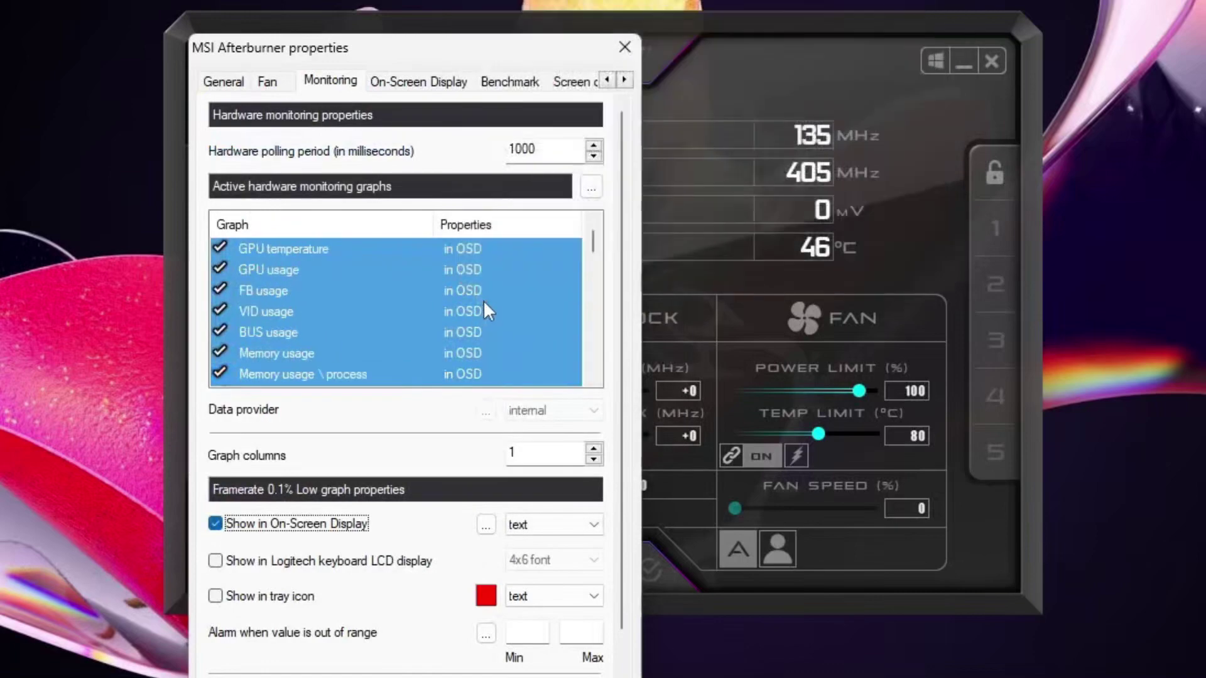
scroll(483, 308, "down", 3)
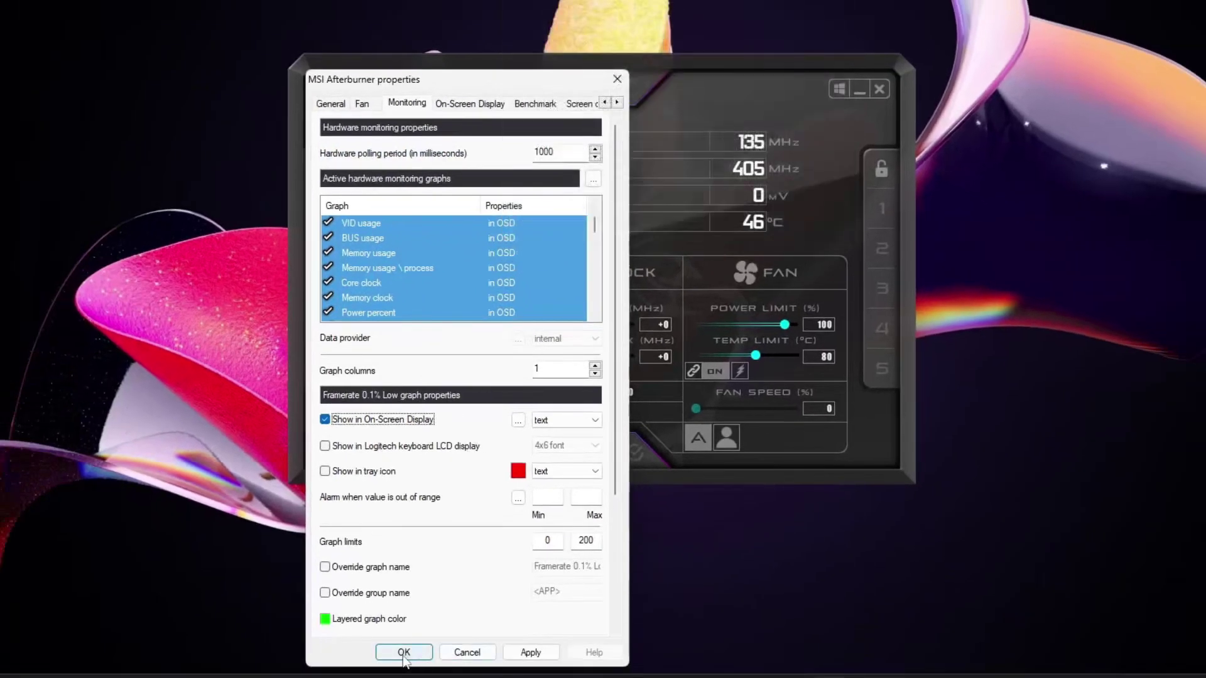
left_click(526, 654)
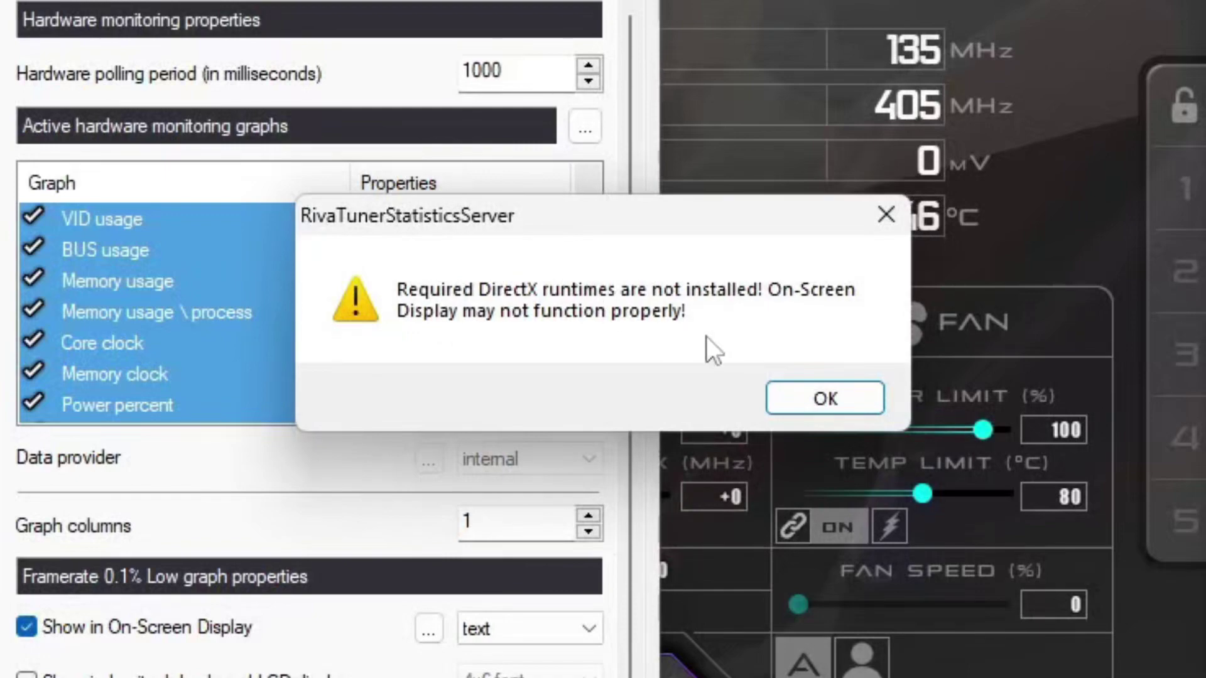
left_click(803, 401)
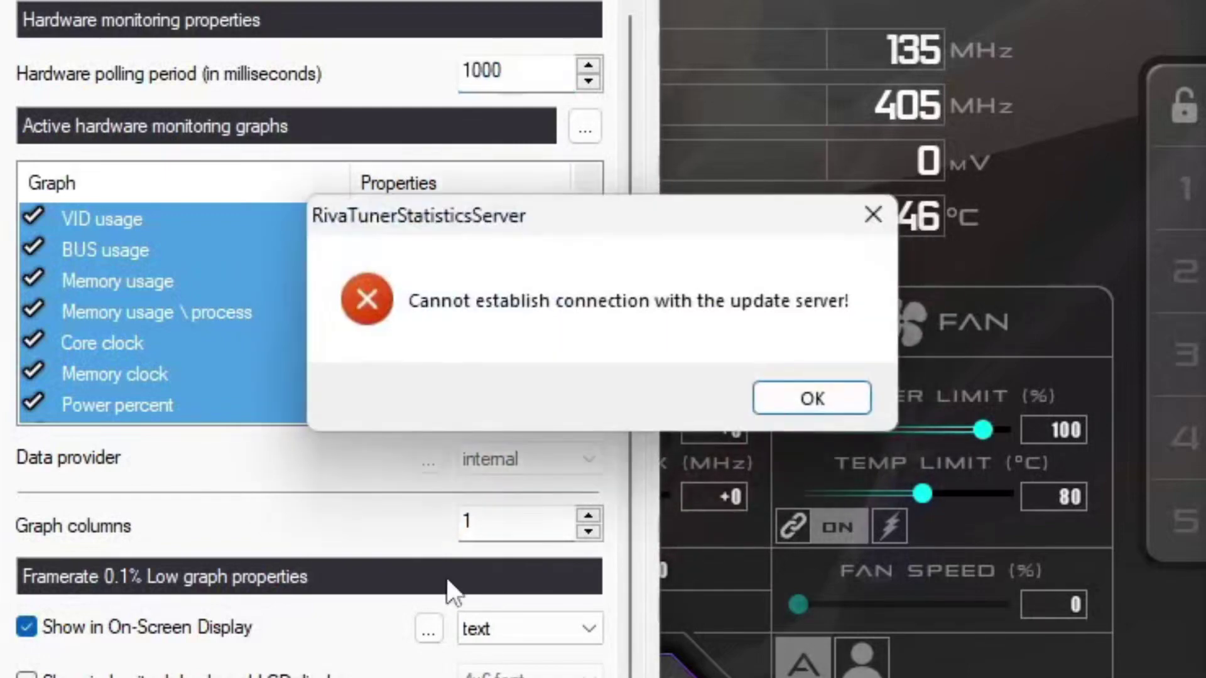
left_click(818, 399)
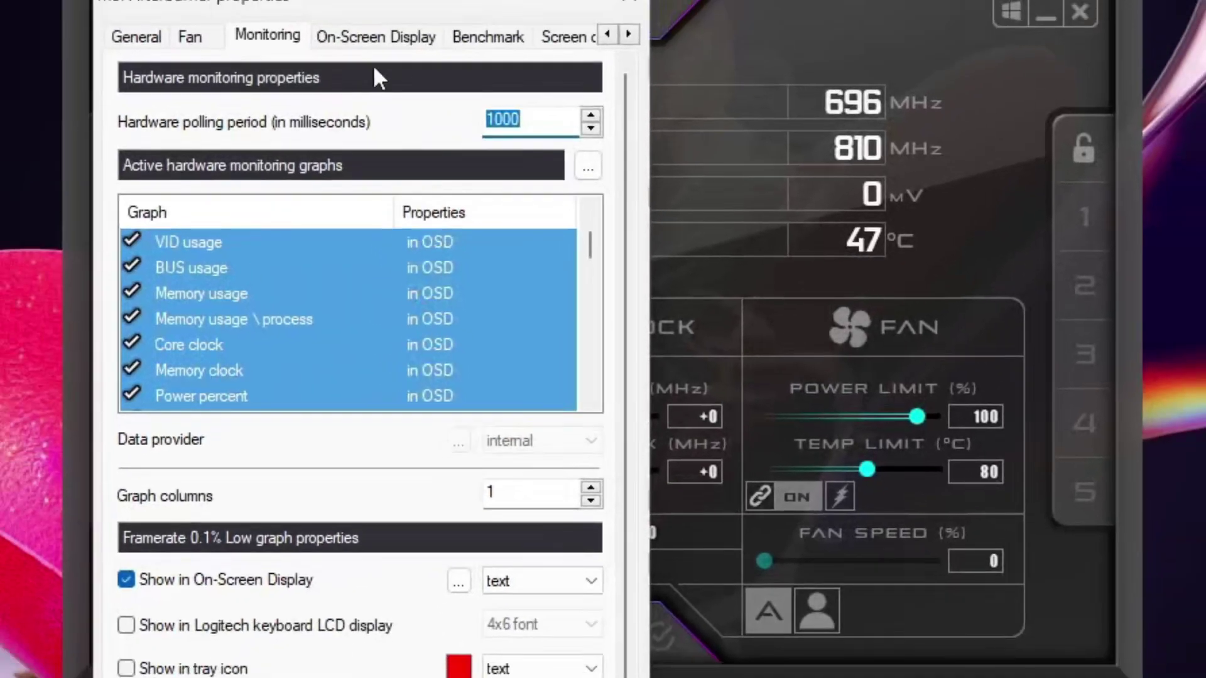
Assign F10 as the Toggle On-Screen Display hotkey and confirm the properties after glancing at the benchmark settings
left_click(380, 36)
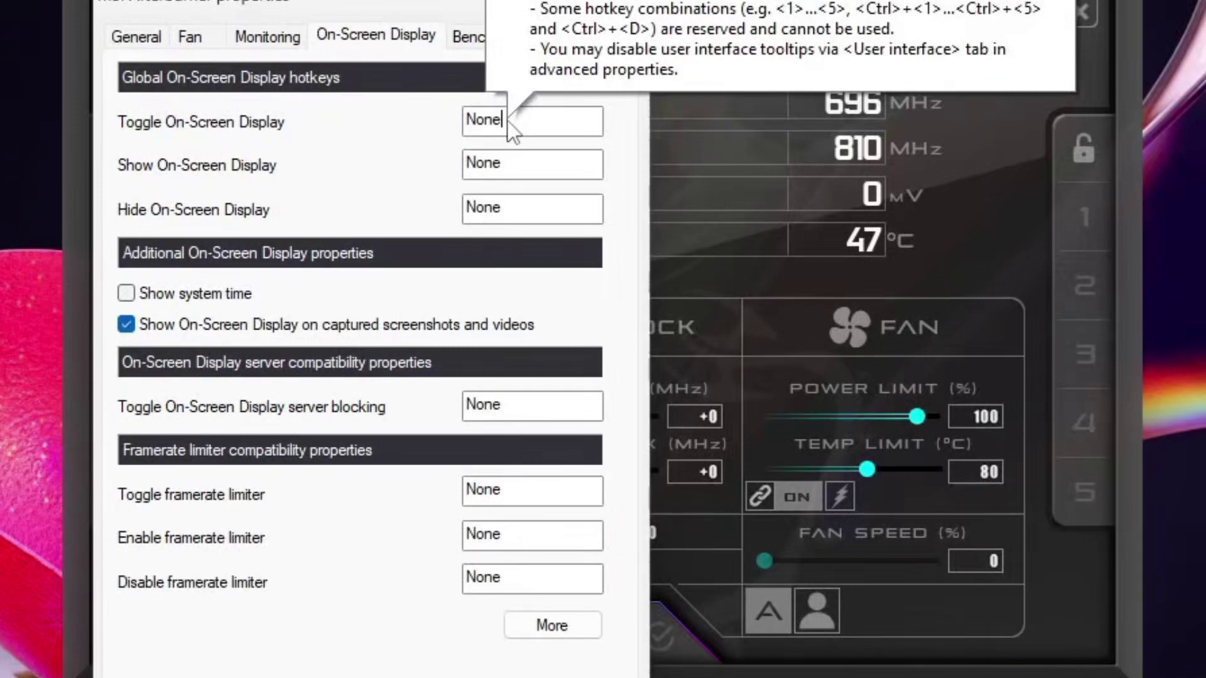
left_click(496, 164)
left_click(518, 207)
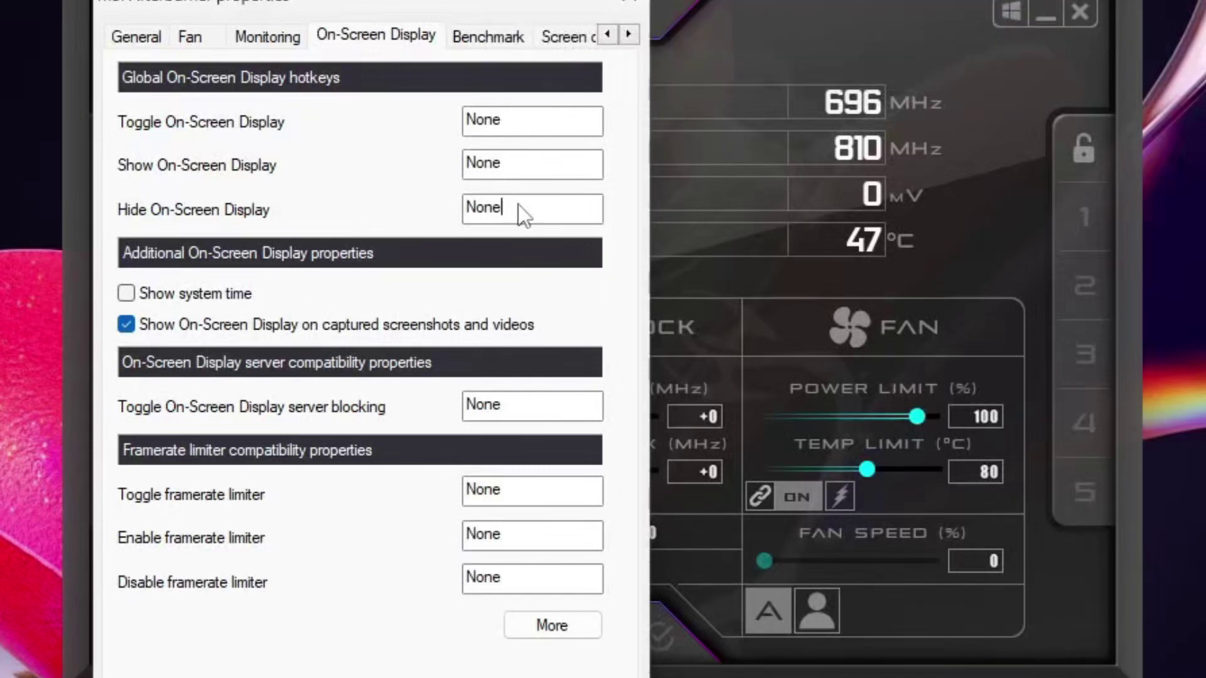
left_click(521, 121)
left_click(522, 171)
left_click(520, 218)
left_click(527, 116)
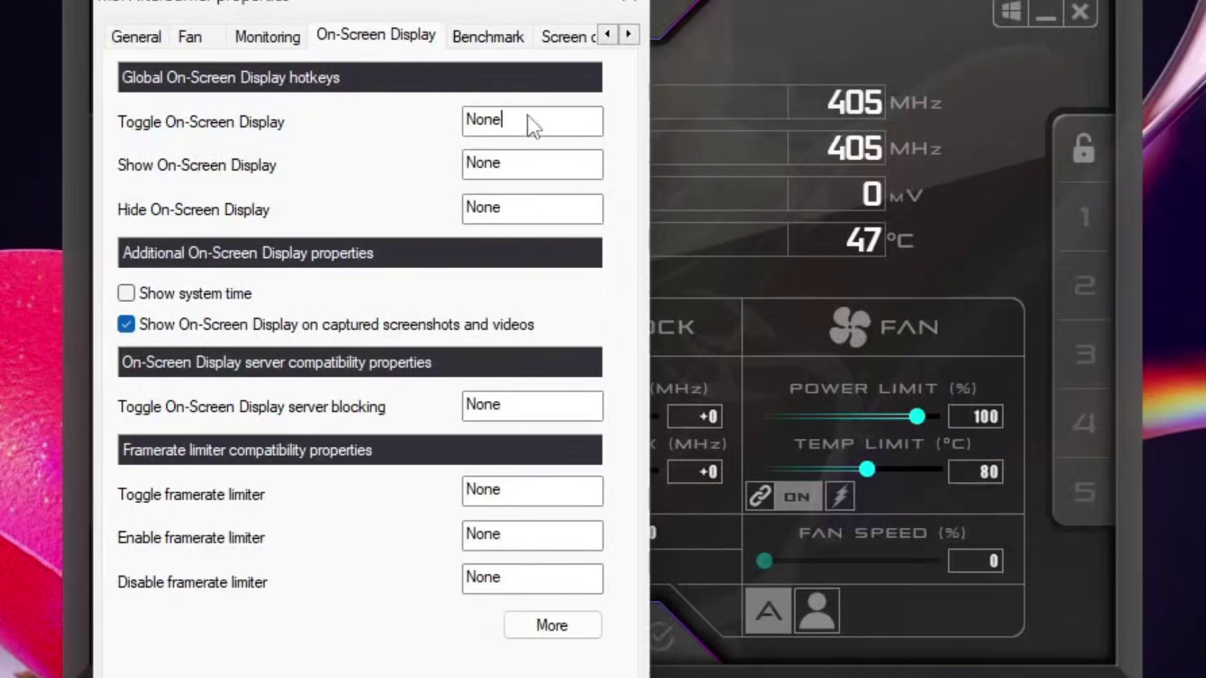
key("F10")
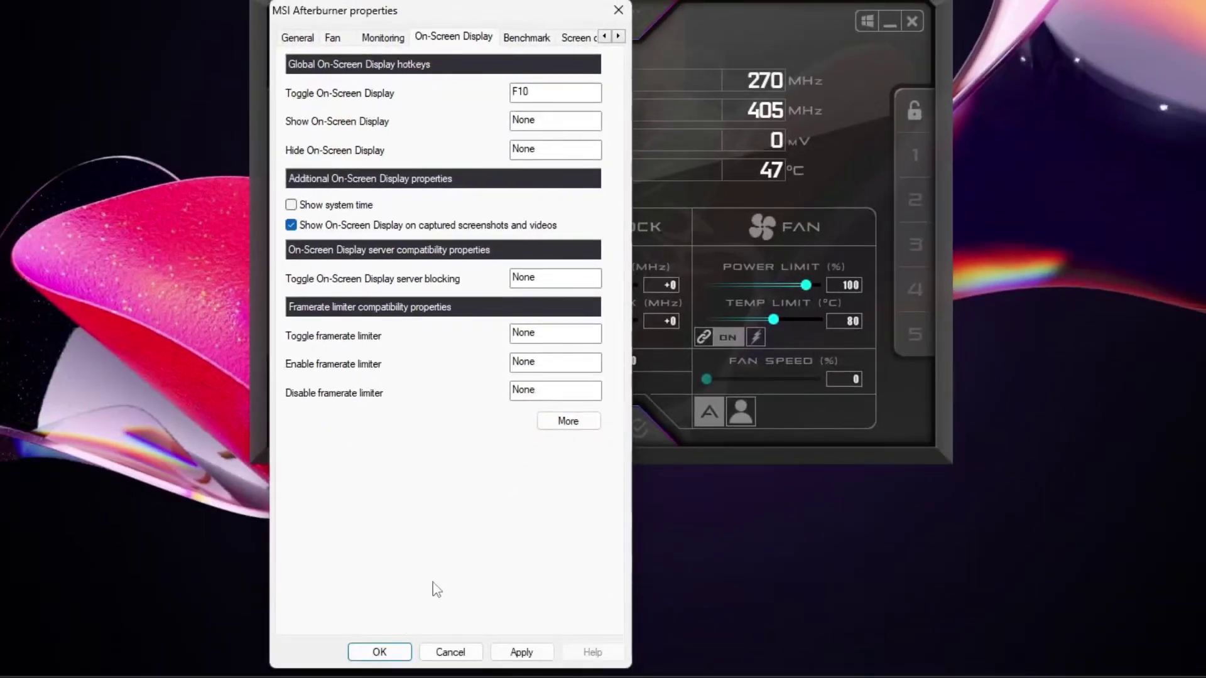
left_click(531, 39)
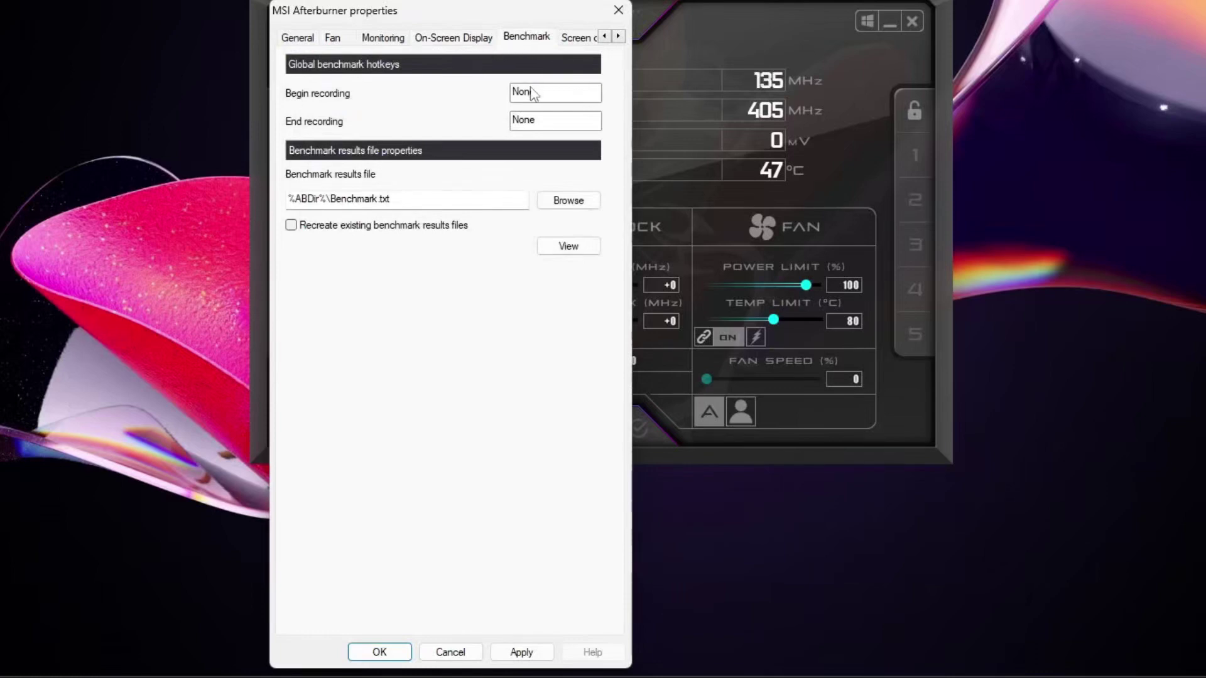
left_click(379, 652)
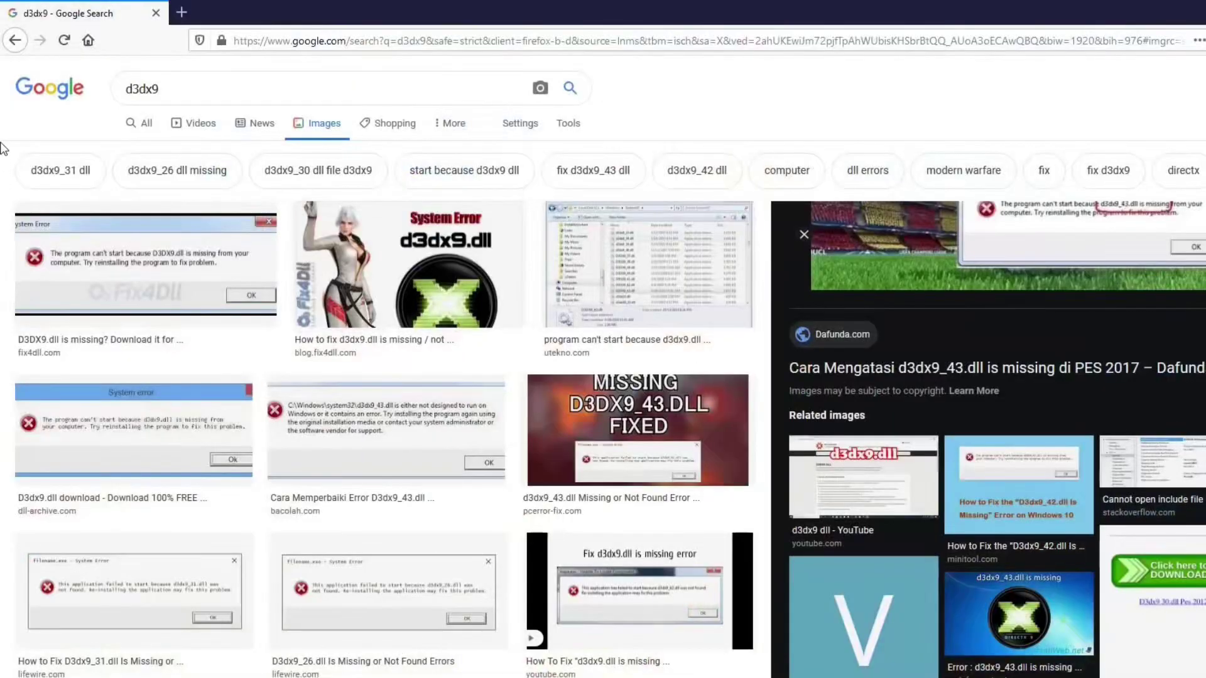
In Firefox, search Google for "directx9 offline download" and open Microsoft's DirectX End-User Runtimes (June 2010) page from the web results
double_click(121, 89)
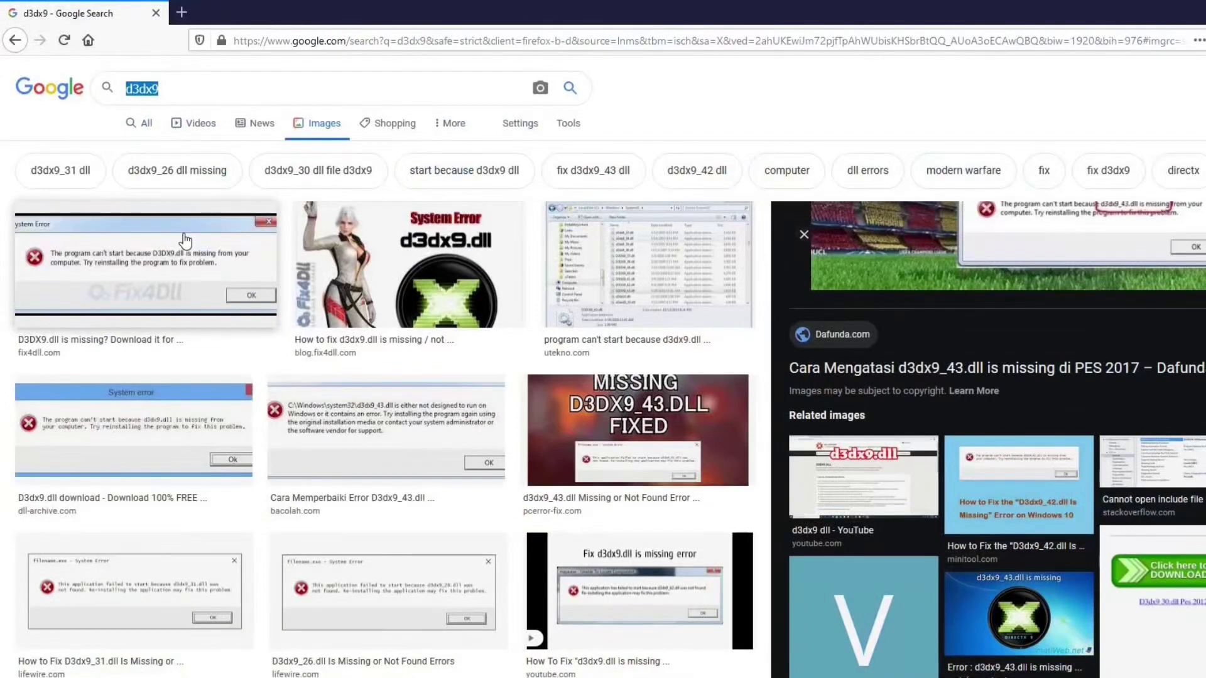
type("directx")
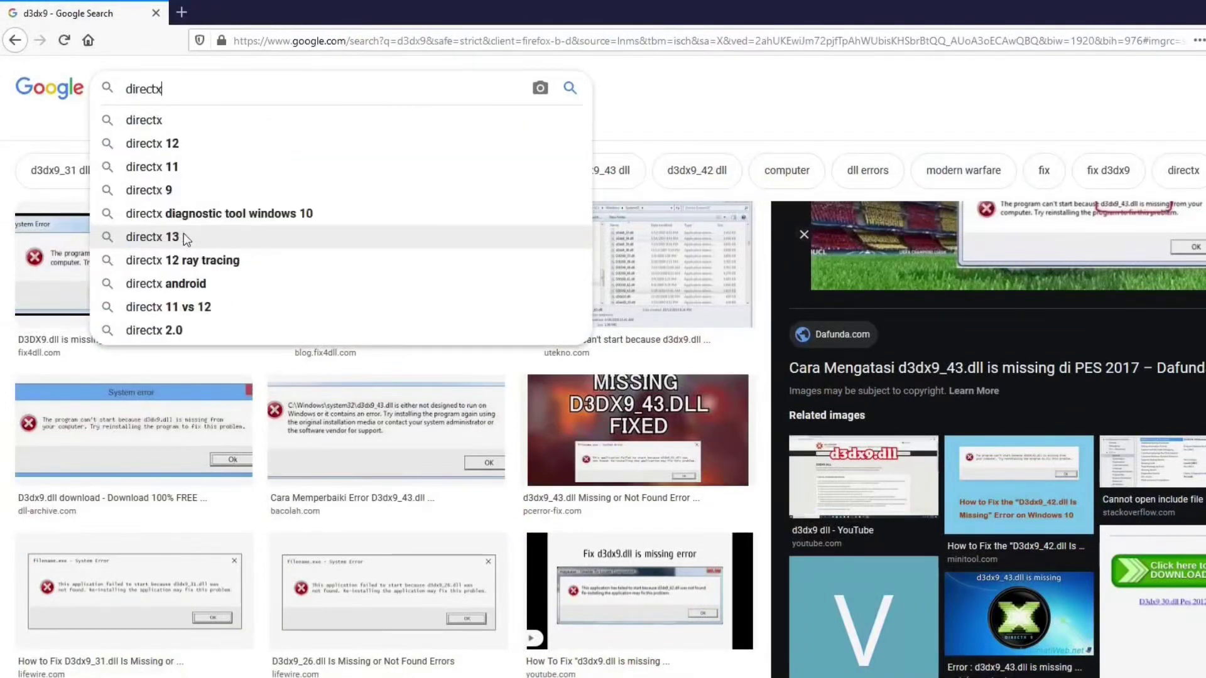
type("9 off")
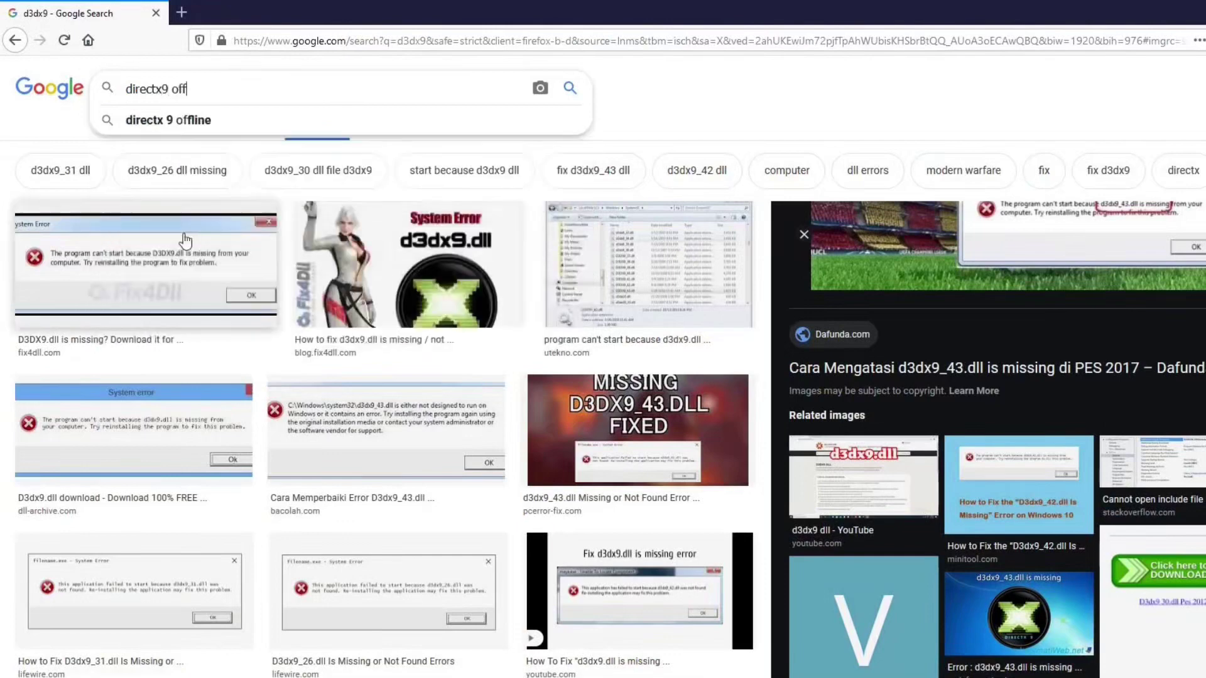
type("line download")
key("Return")
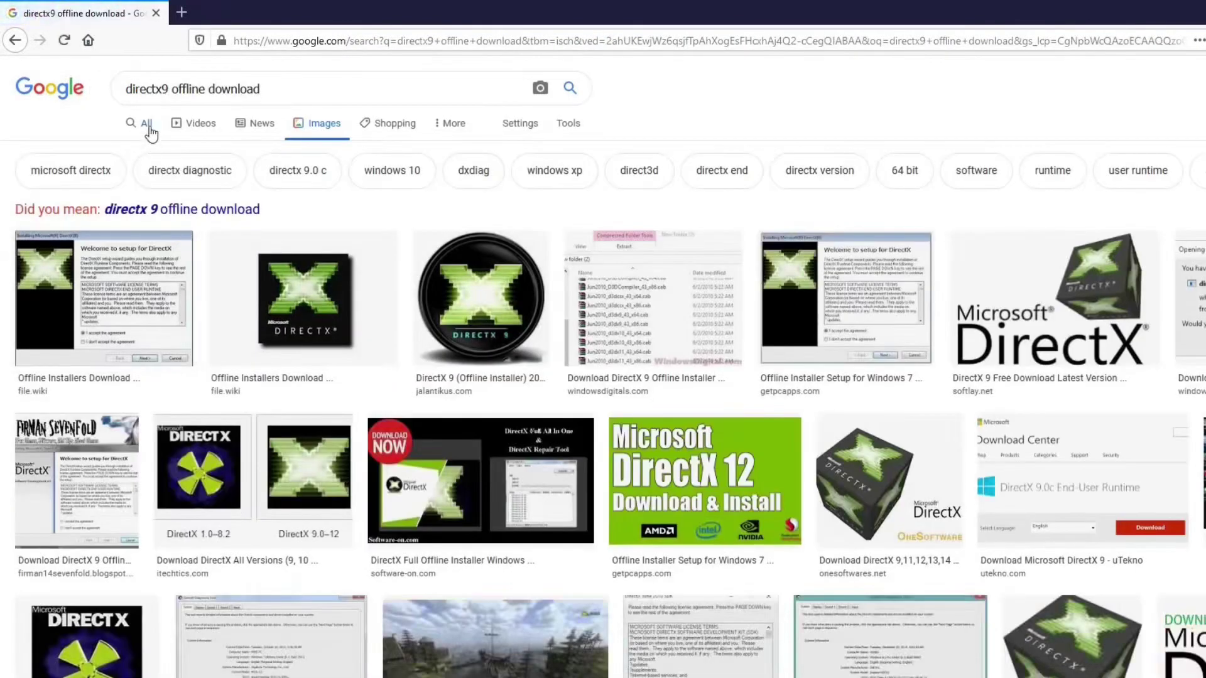
left_click(147, 124)
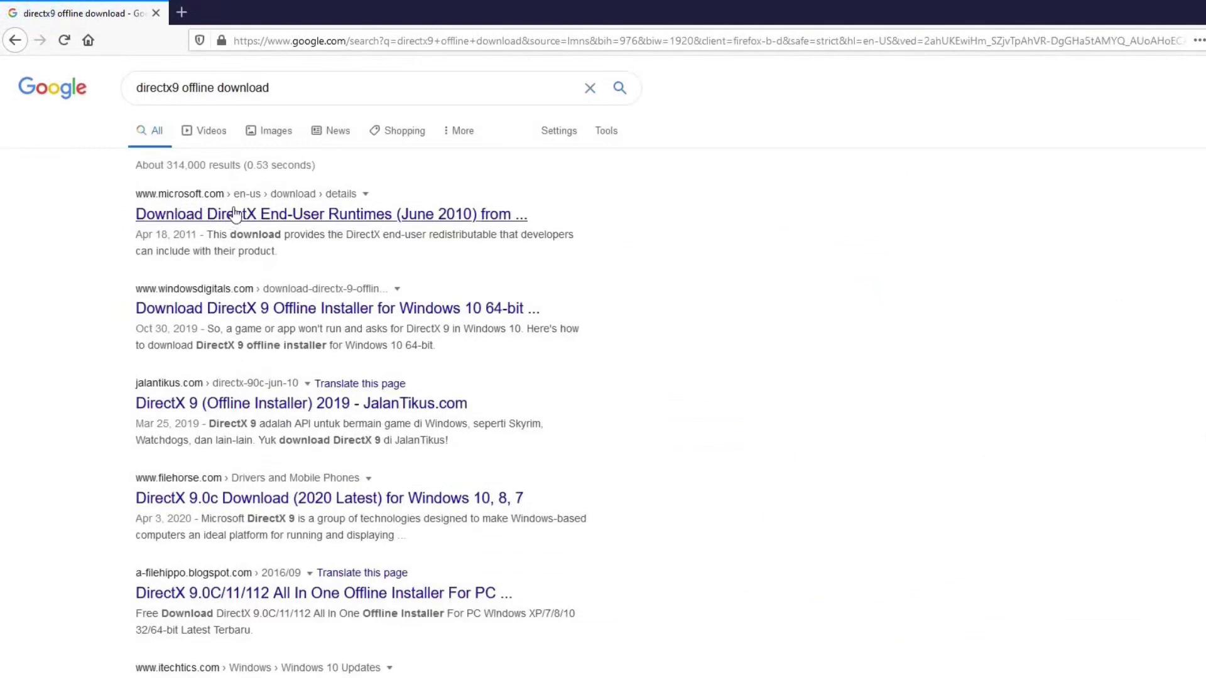
left_click(271, 217)
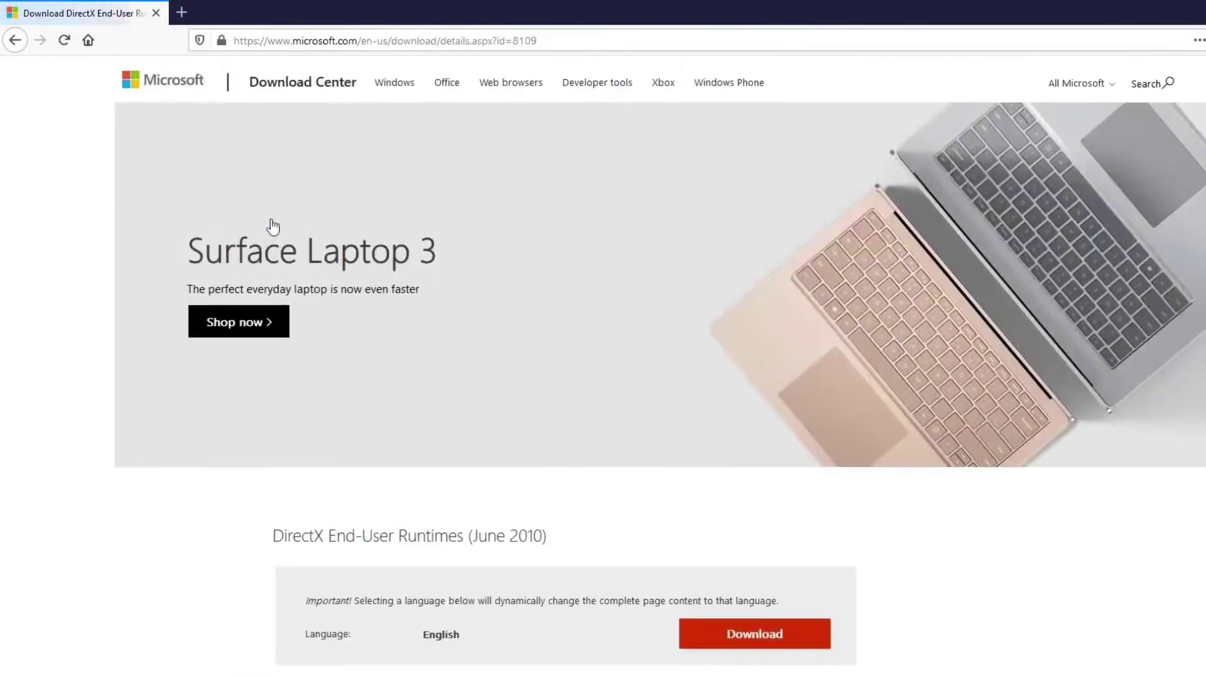
Review the DirectX runtime's Details, including its file size, and its System Requirements on the download page
scroll(265, 228, "down", 3)
scroll(265, 228, "down", 1)
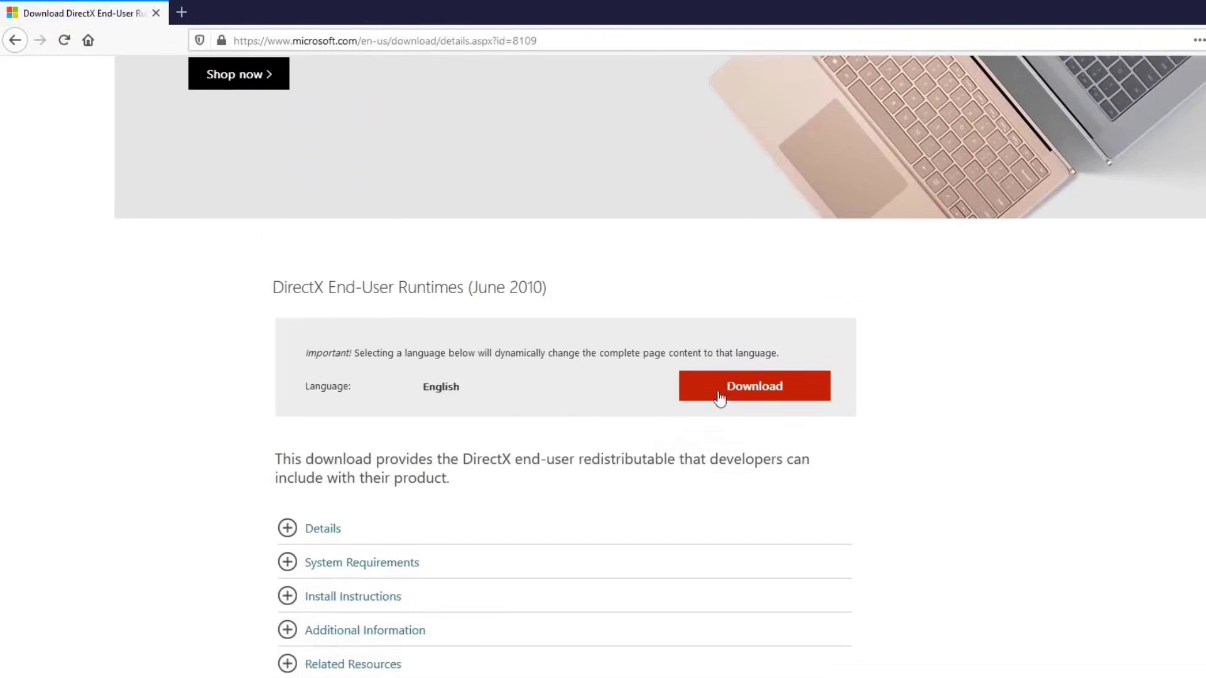
left_click(289, 530)
scroll(314, 504, "down", 3)
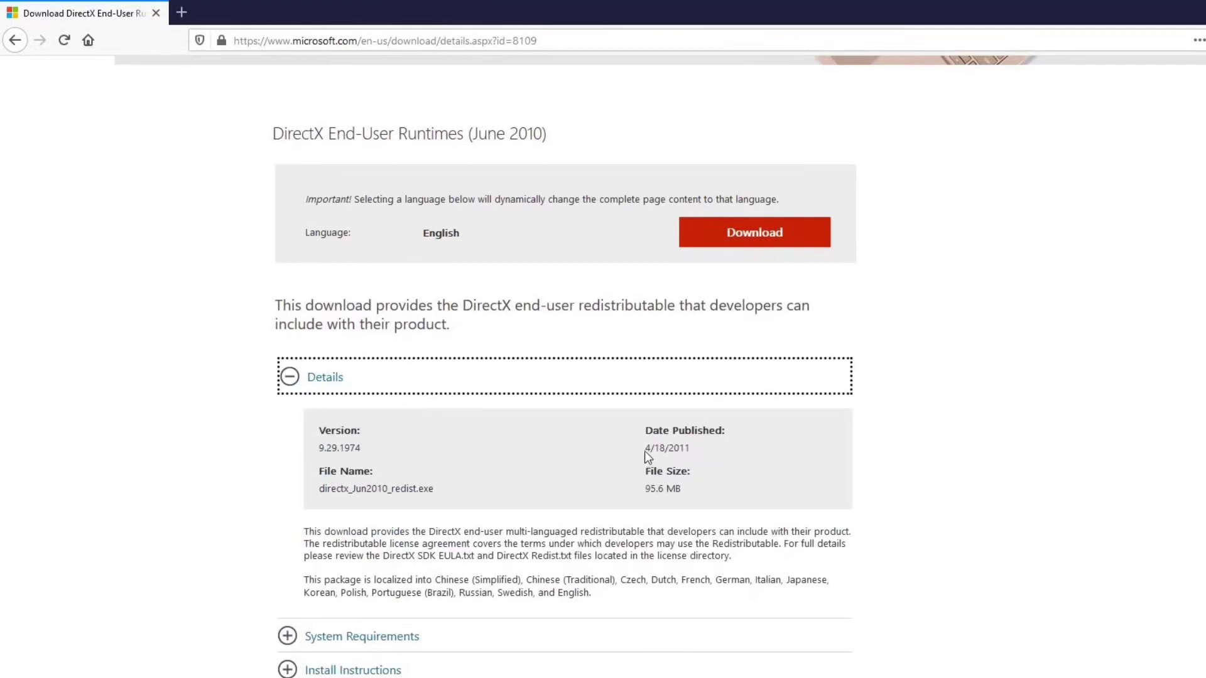
left_click_drag(645, 466, 682, 488)
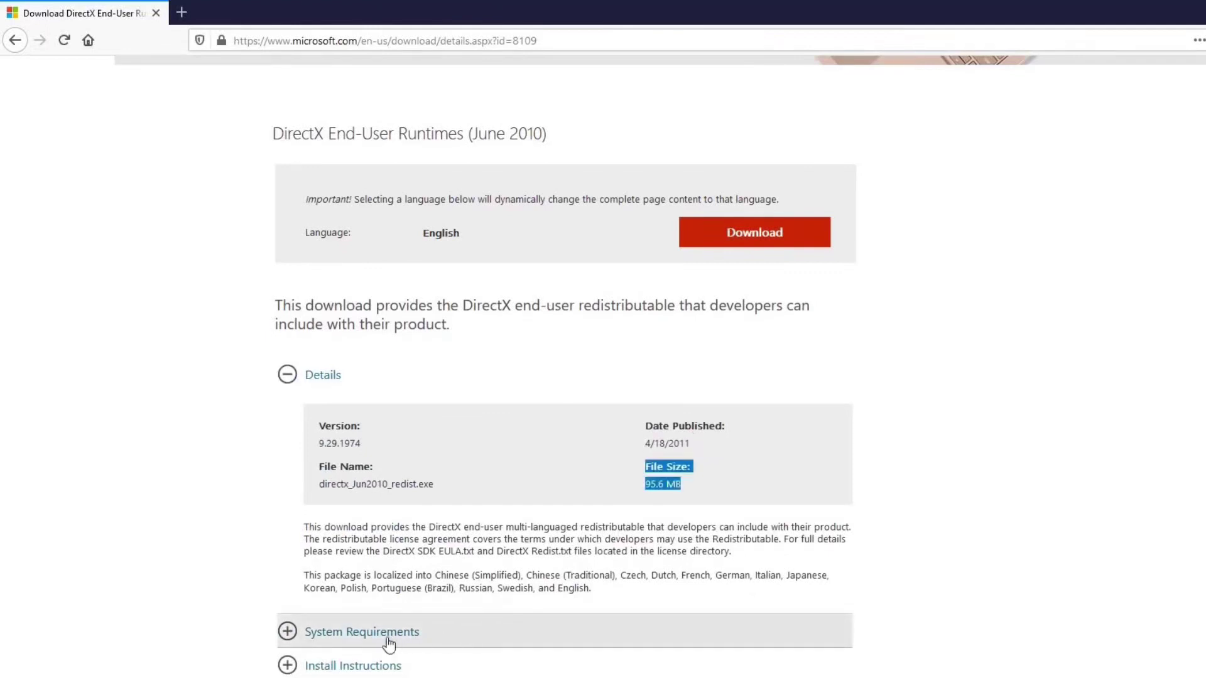
left_click(391, 638)
scroll(405, 569, "down", 3)
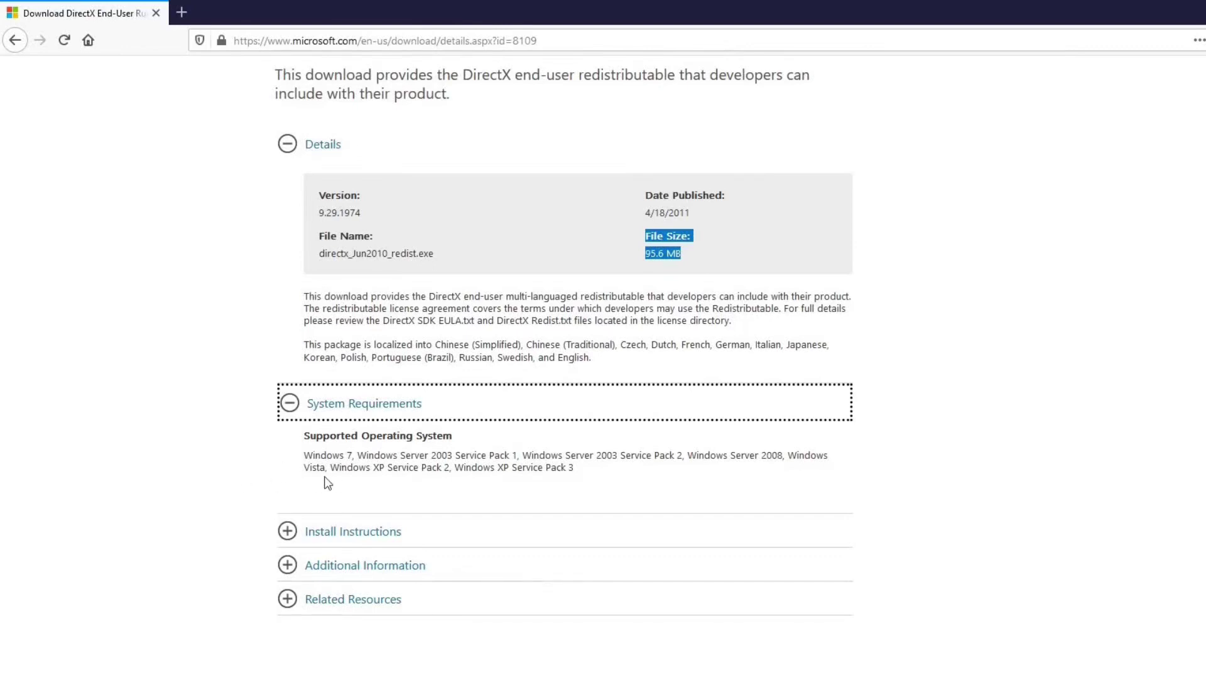
Review the Install Instructions and the Additional Information notes about what the DirectX redistributable includes and whether it can be uninstalled
left_click(290, 537)
scroll(318, 527, "down", 3)
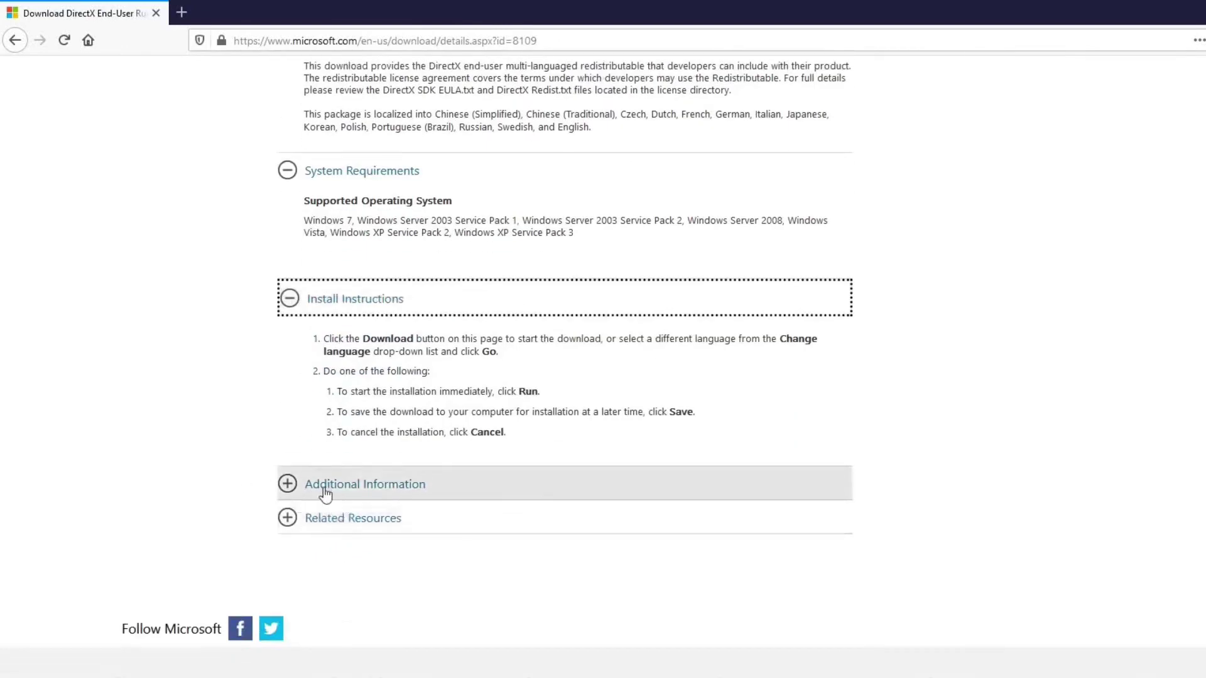
left_click(325, 495)
scroll(326, 487, "down", 1)
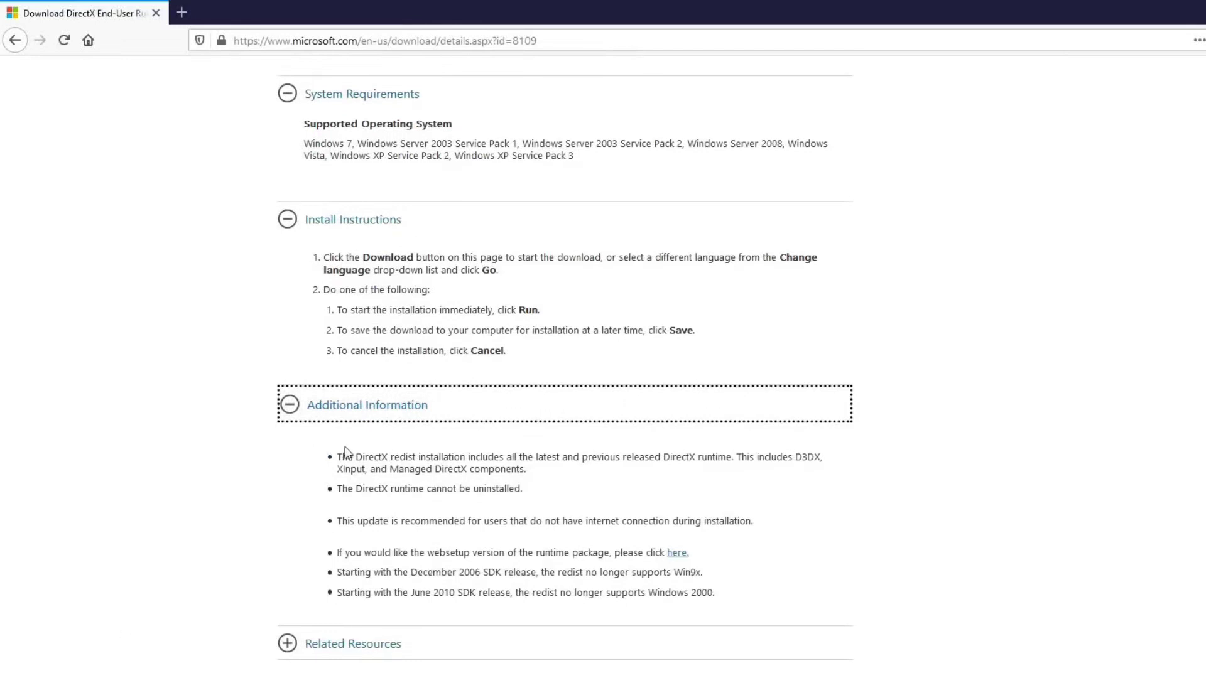
left_click_drag(335, 458, 398, 451)
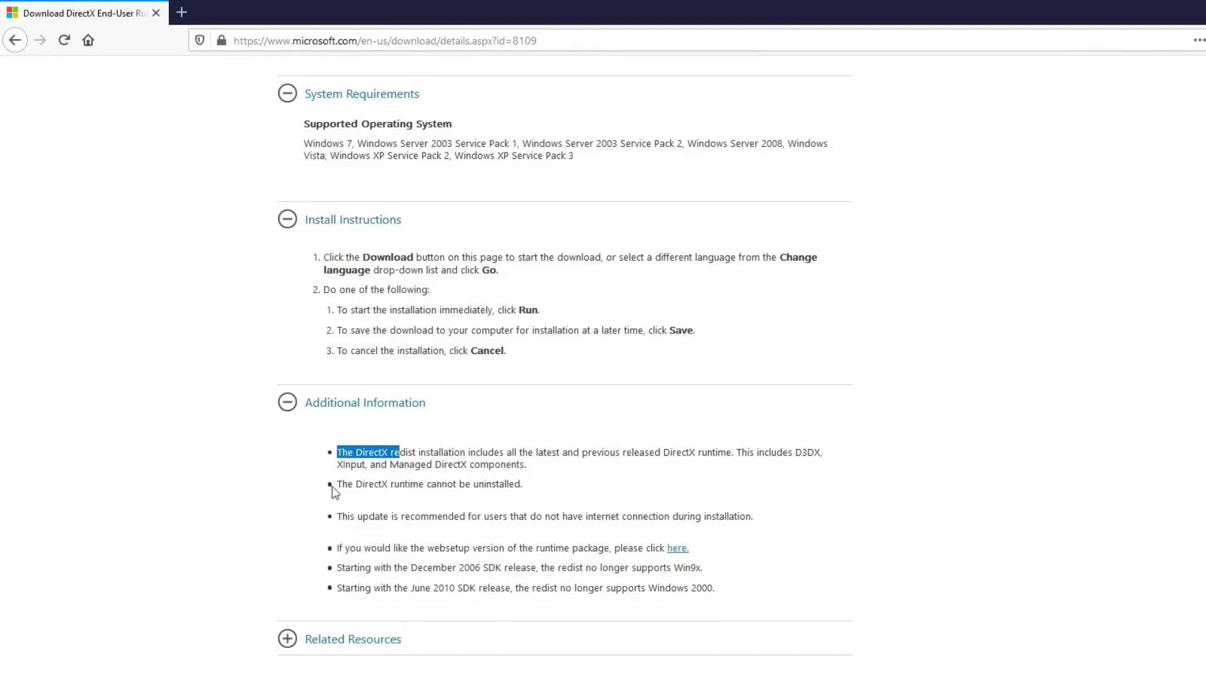
left_click(486, 486)
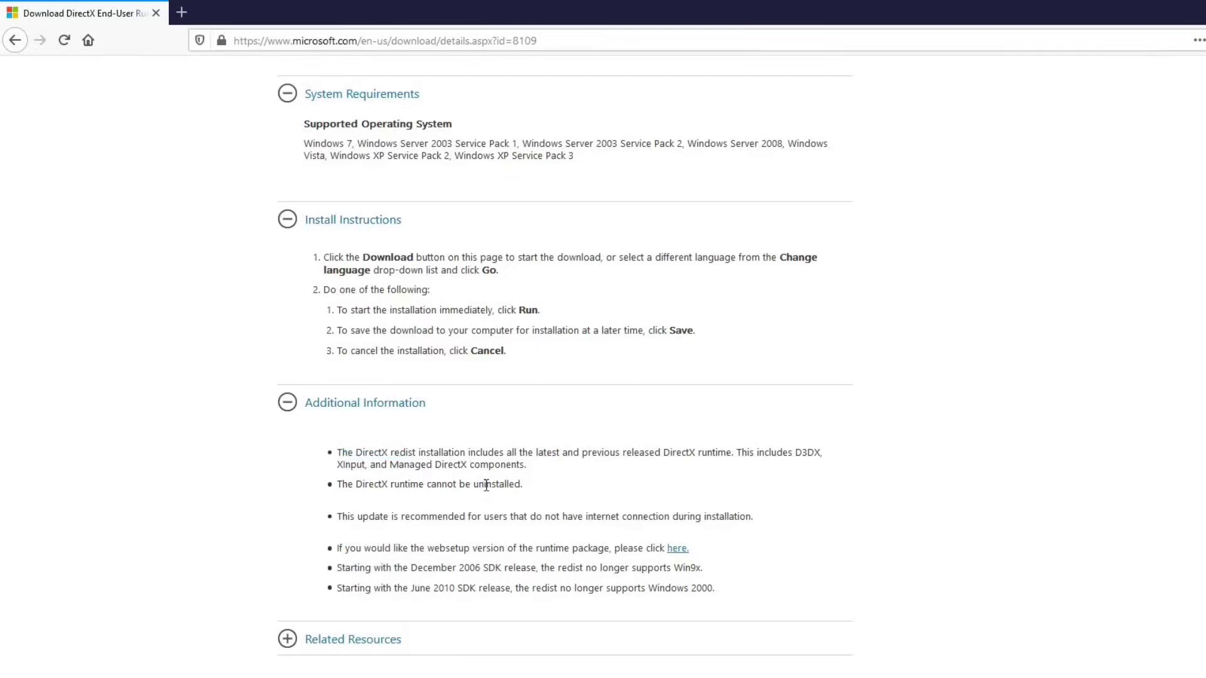
left_click_drag(336, 485, 545, 495)
left_click(569, 498)
Request the English download of directx_Jun2010_redist.exe from the Microsoft page and cancel the save prompt
scroll(567, 495, "up", 15)
scroll(664, 503, "down", 3)
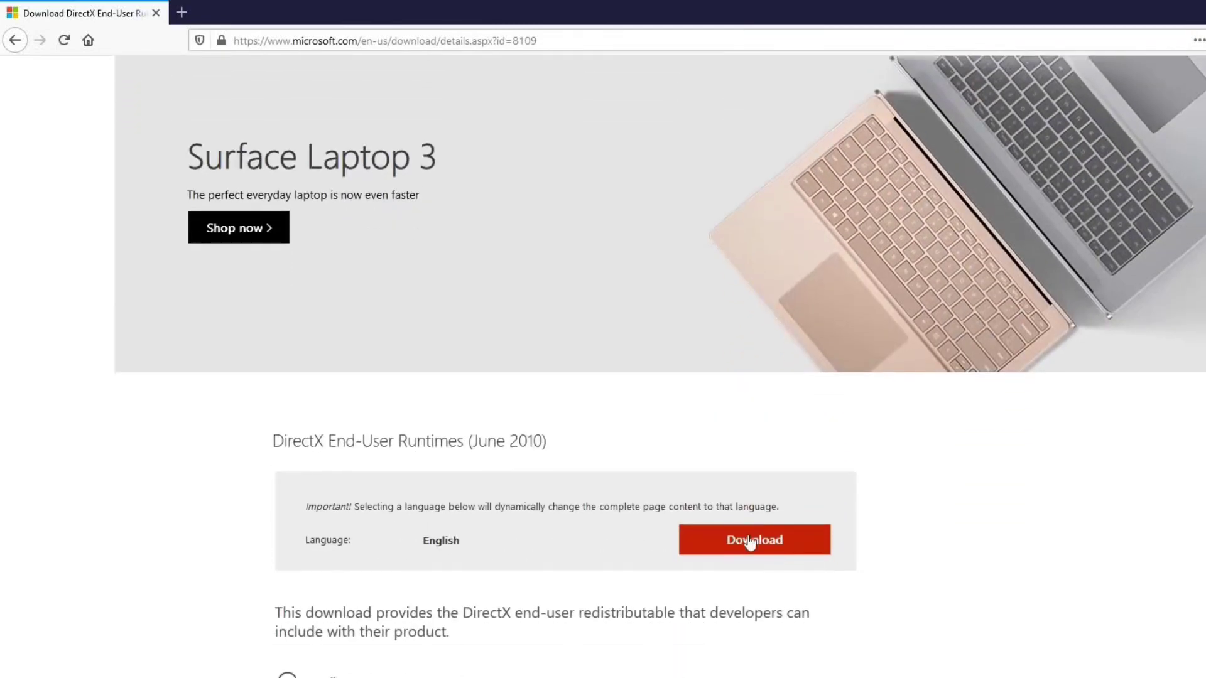
left_click(750, 541)
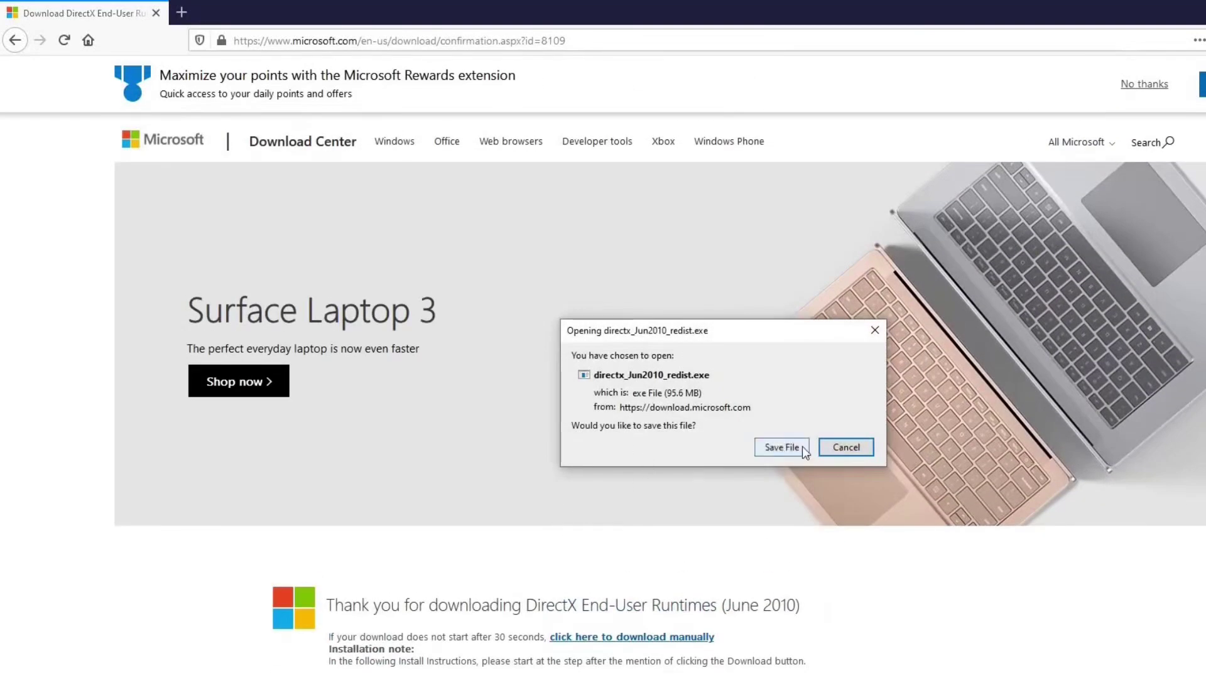
left_click(846, 447)
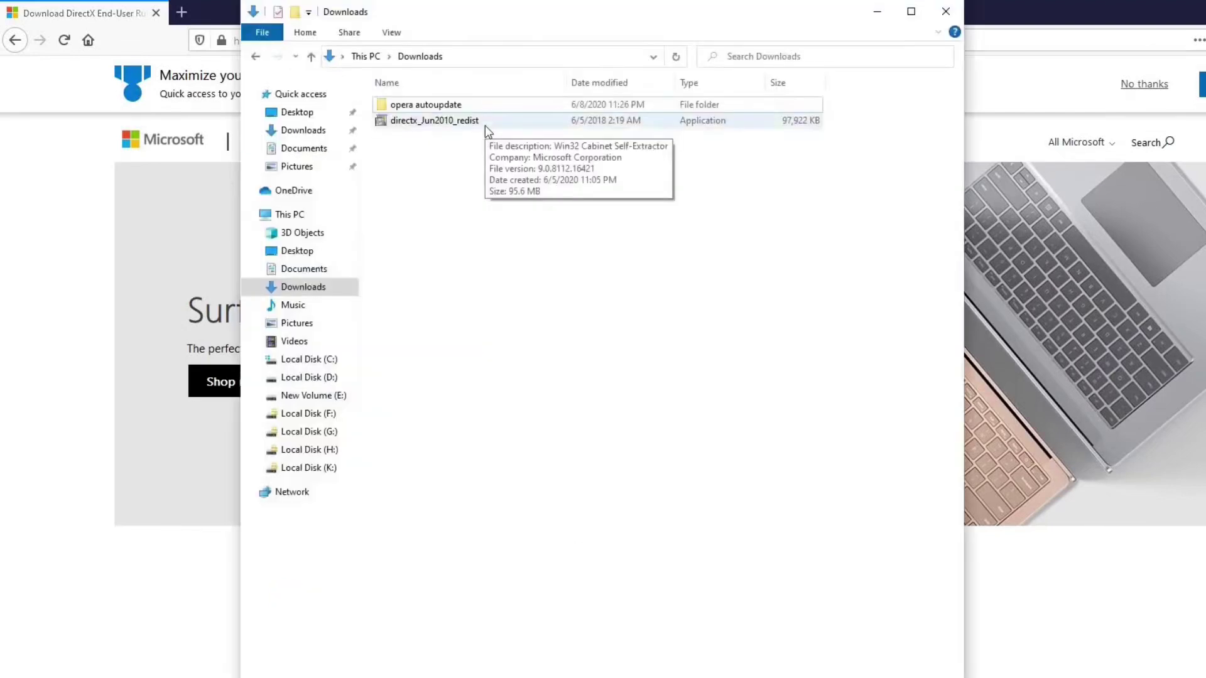
Run the directx_Jun2010_redist installer from the Downloads folder and accept its license agreement
double_click(485, 126)
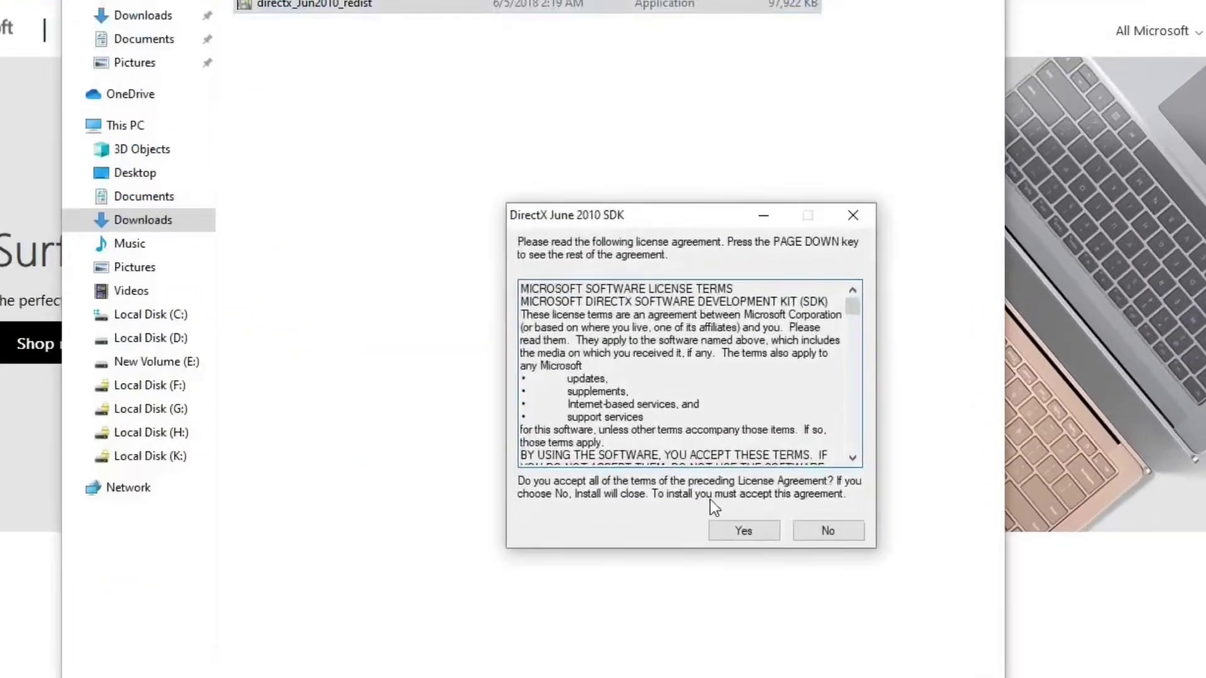
scroll(665, 432, "down", 5)
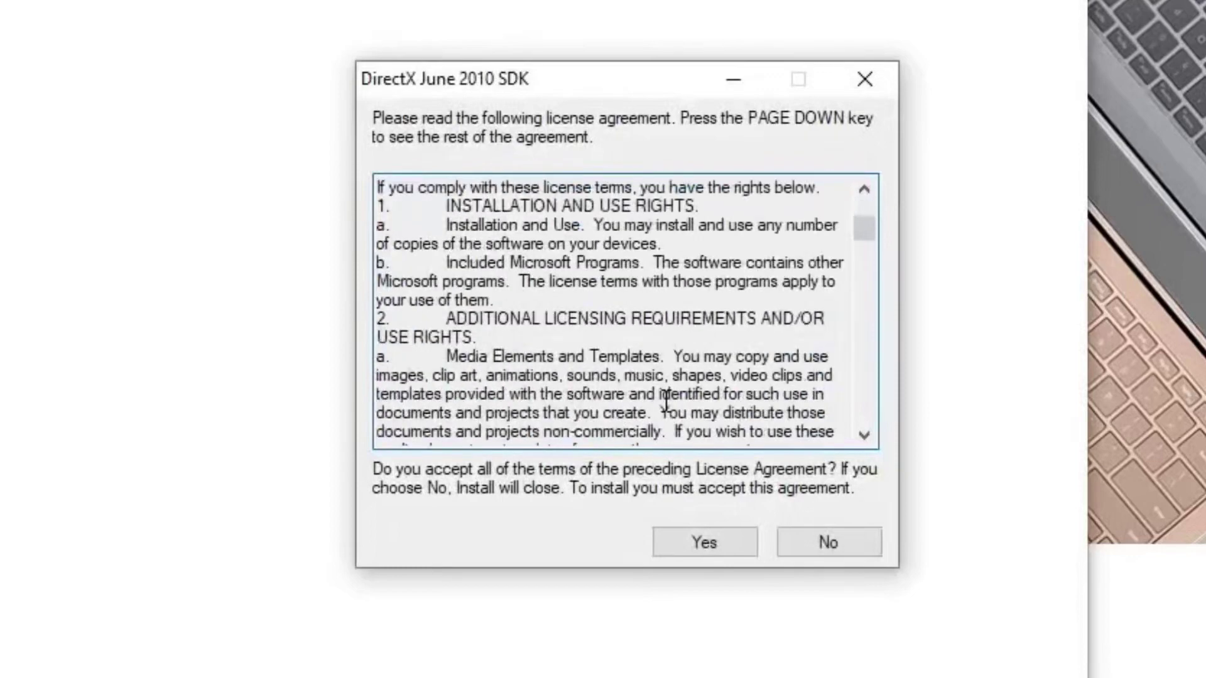
left_click(683, 552)
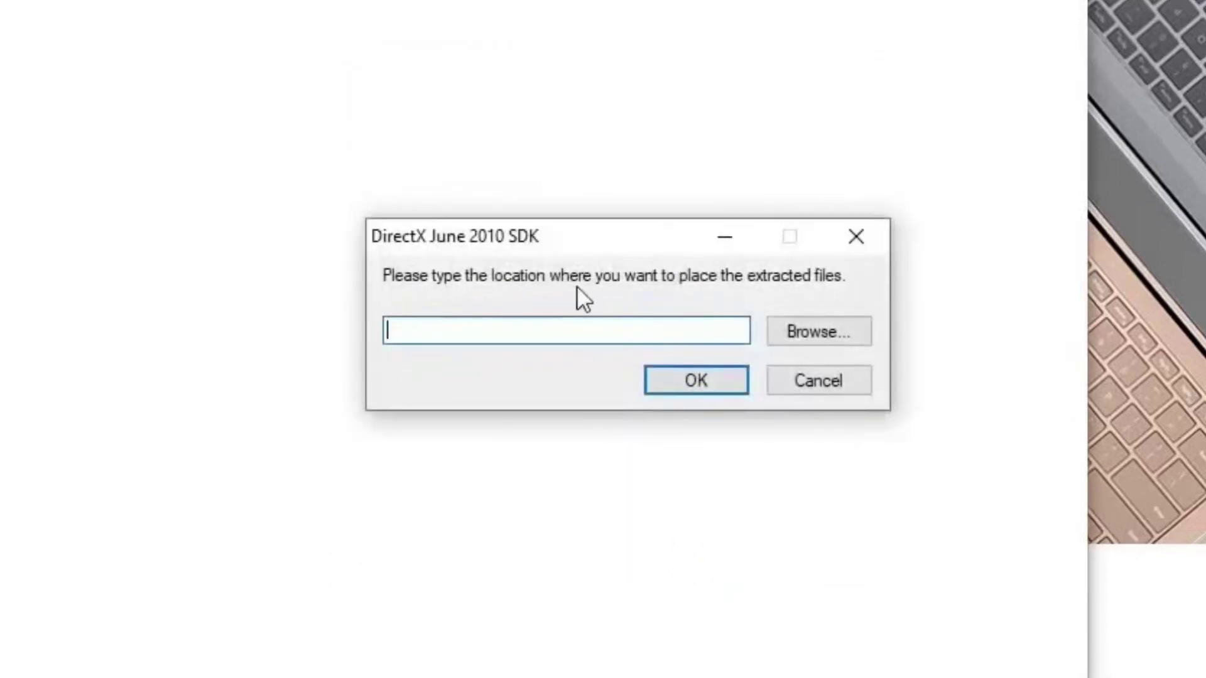
Extract the DirectX files into a new subfolder named d9 inside the Downloads folder, agreeing to create it
left_click(847, 332)
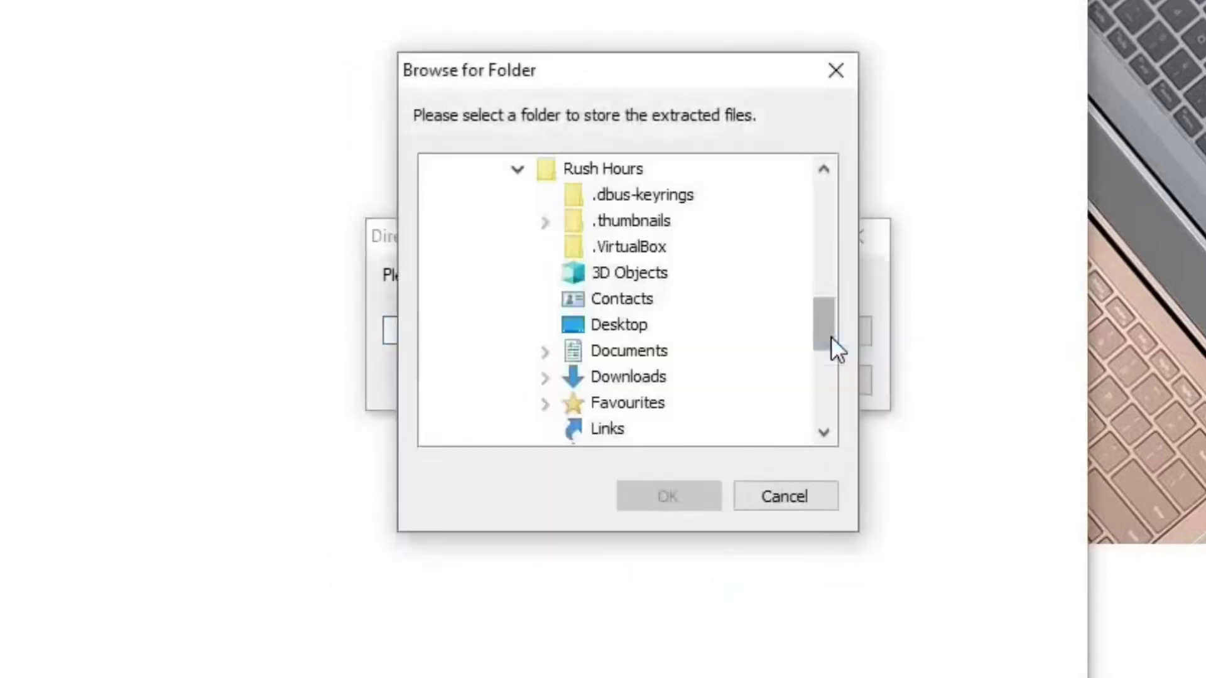
left_click(641, 380)
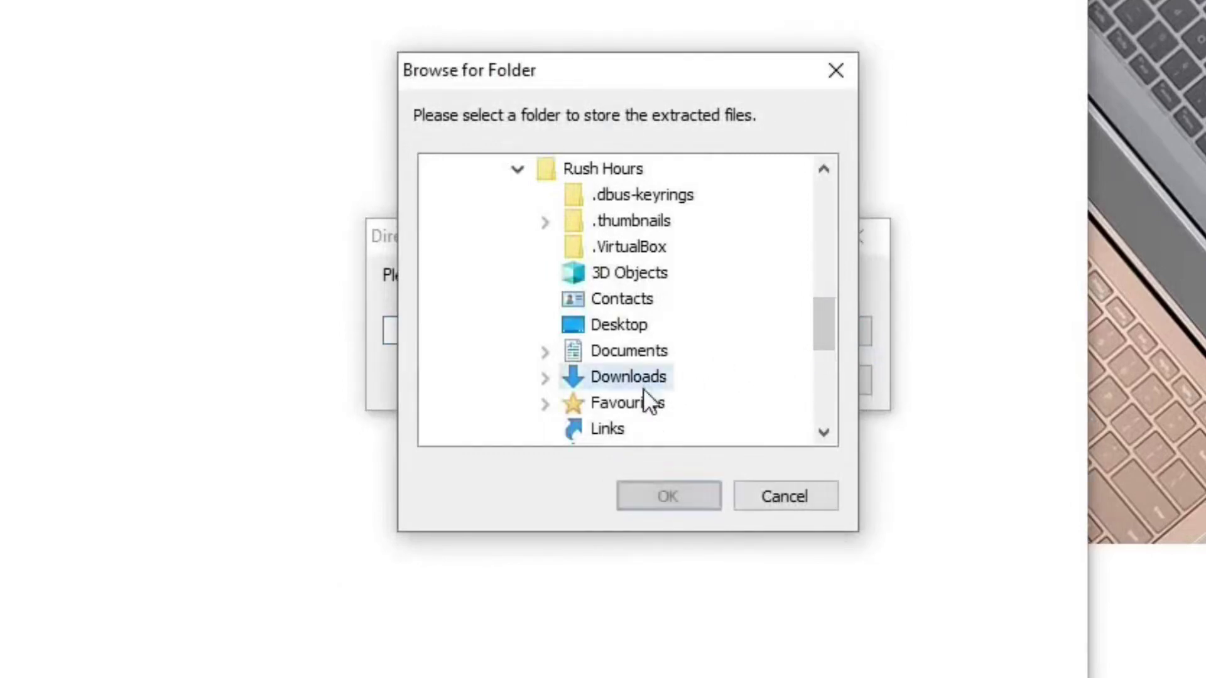
left_click(666, 502)
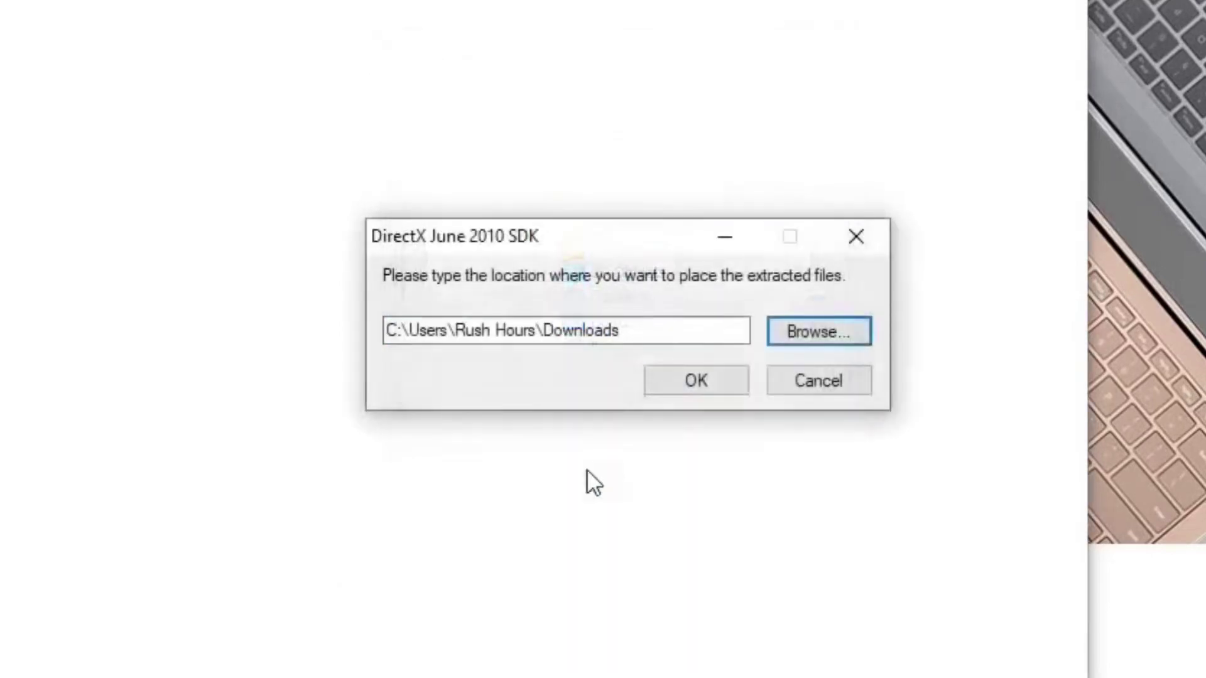
left_click(684, 333)
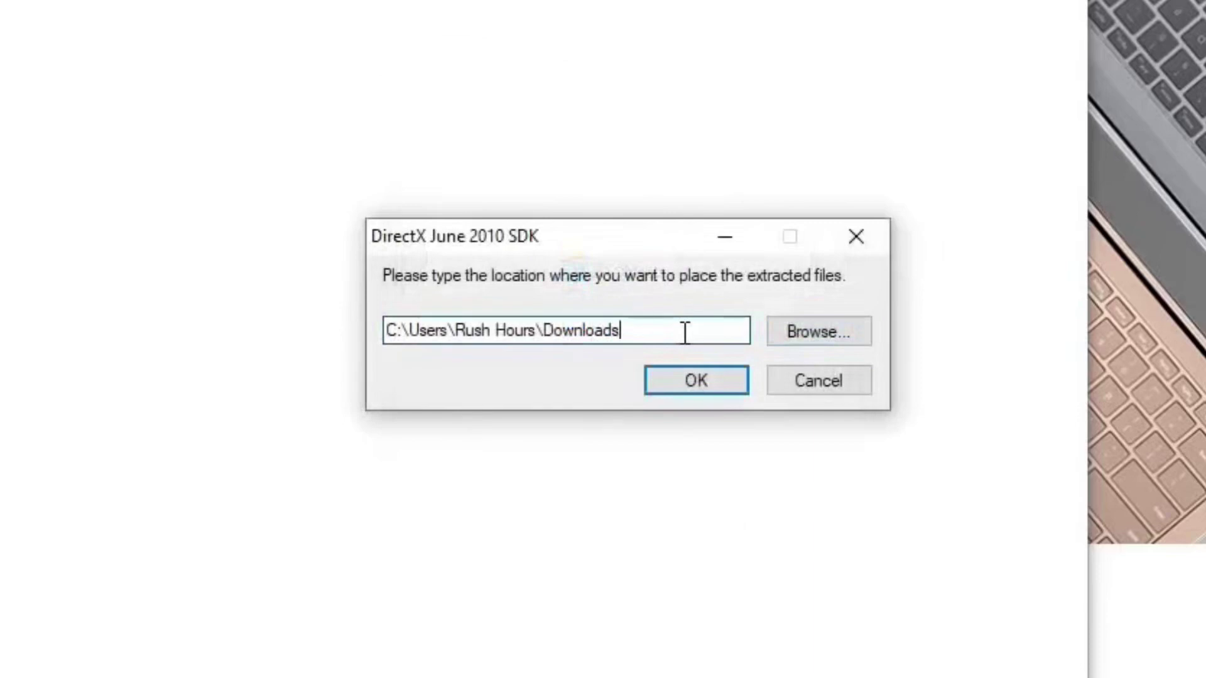
type("\\d9")
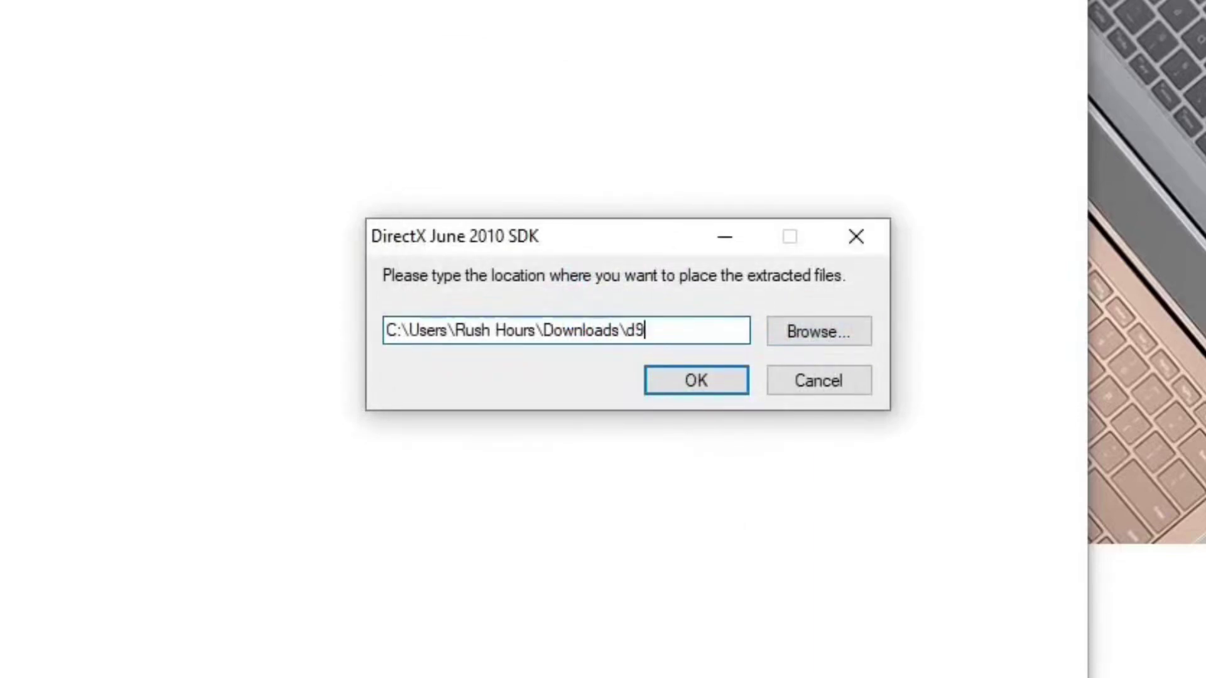
key("Return")
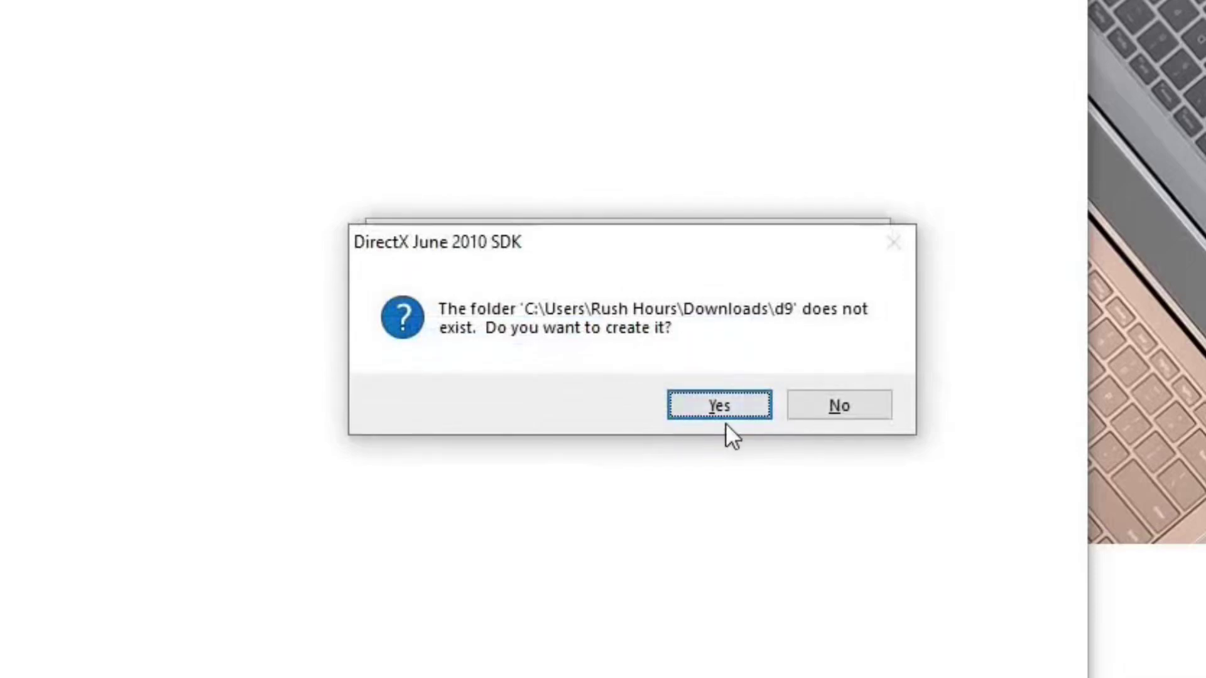
left_click(720, 407)
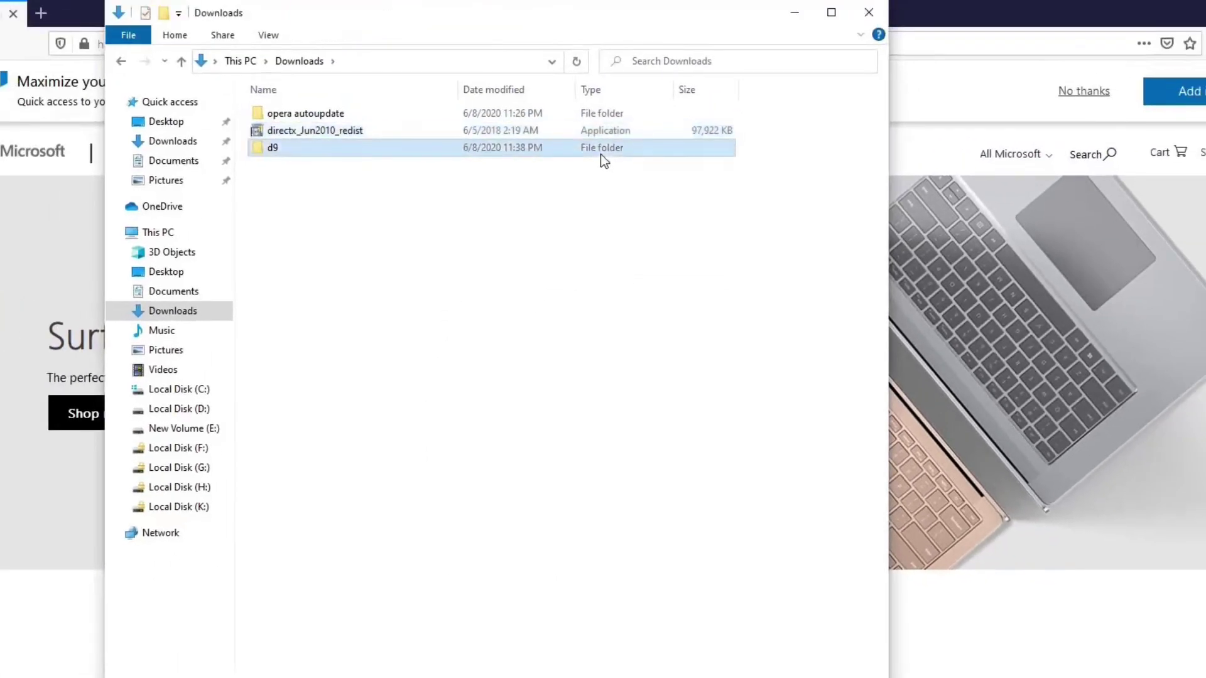
Launch DXSETUP from the extracted d9 folder and allow it to make changes to the device
double_click(600, 153)
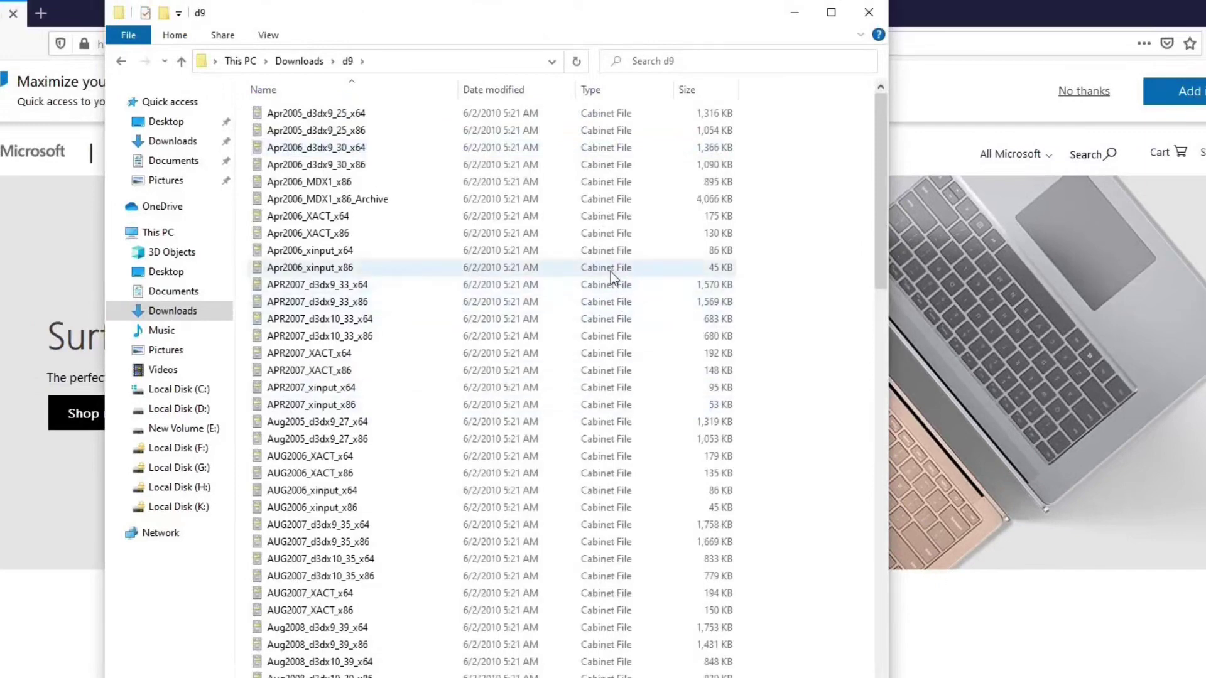
scroll(610, 273, "down", 7)
scroll(611, 272, "down", 20)
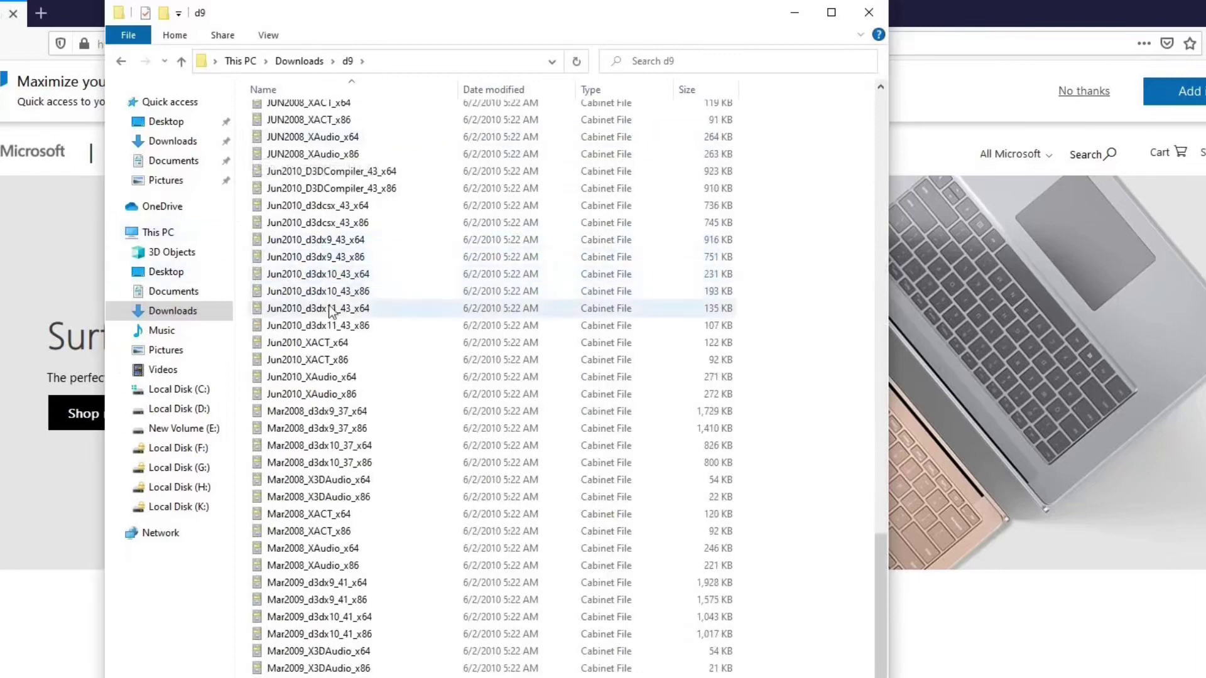
scroll(425, 333, "down", 6)
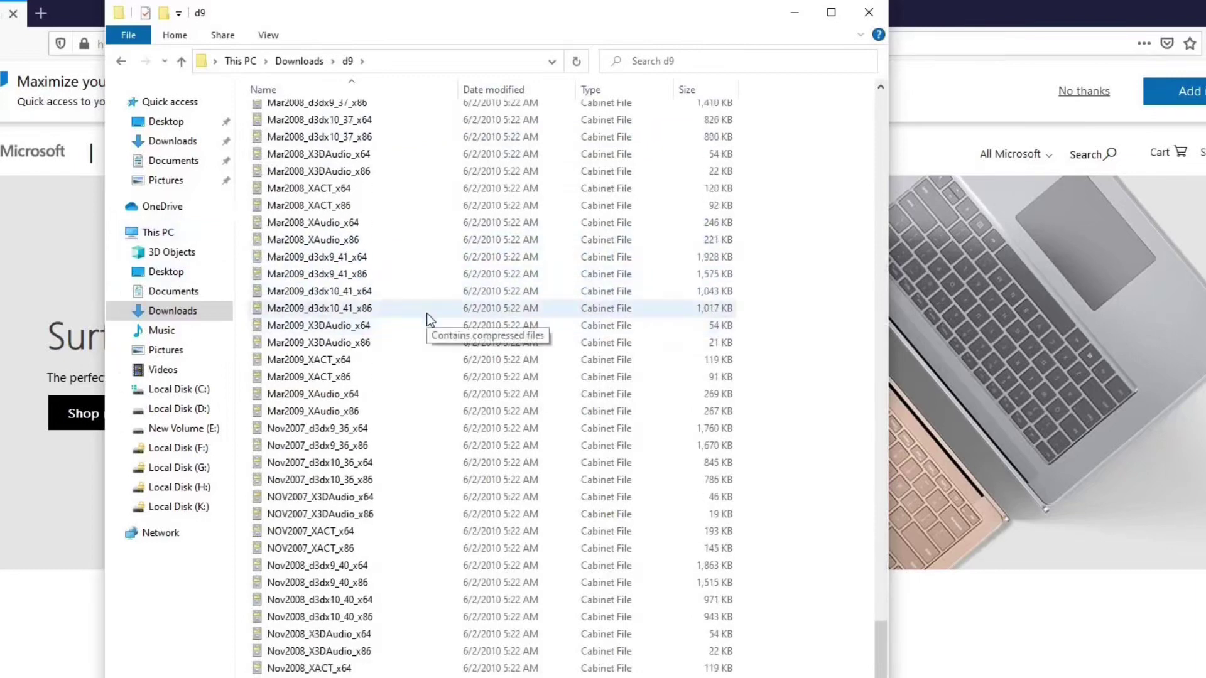
scroll(427, 313, "up", 20)
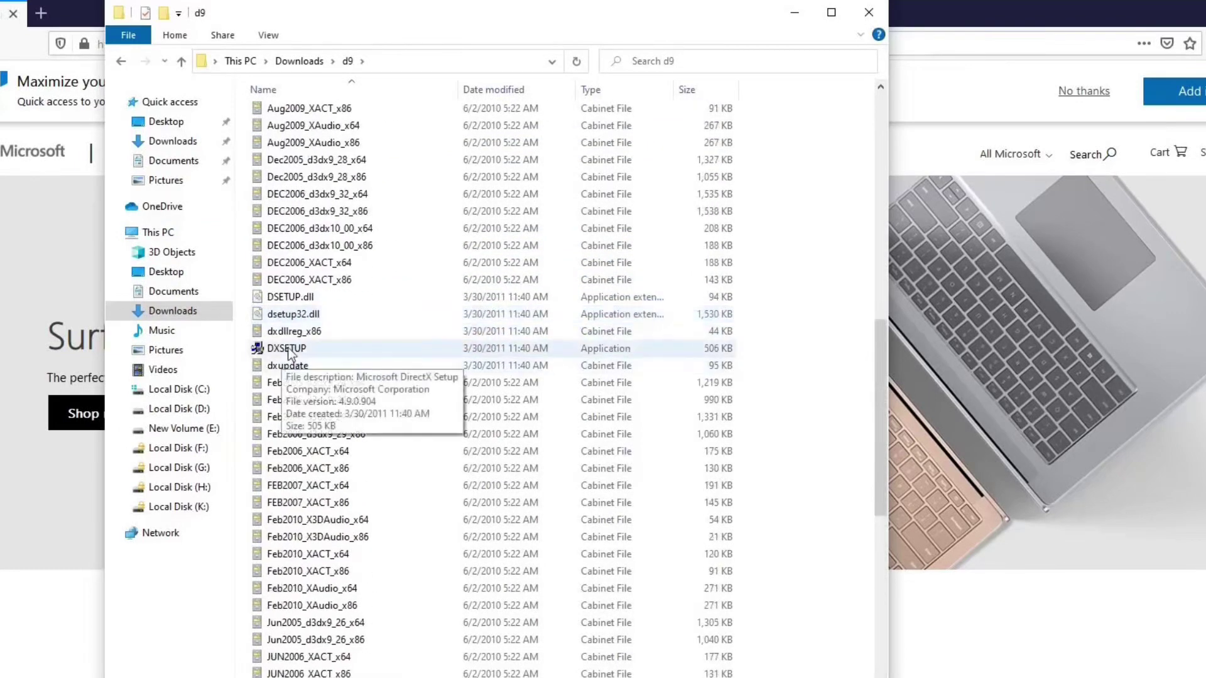
double_click(287, 349)
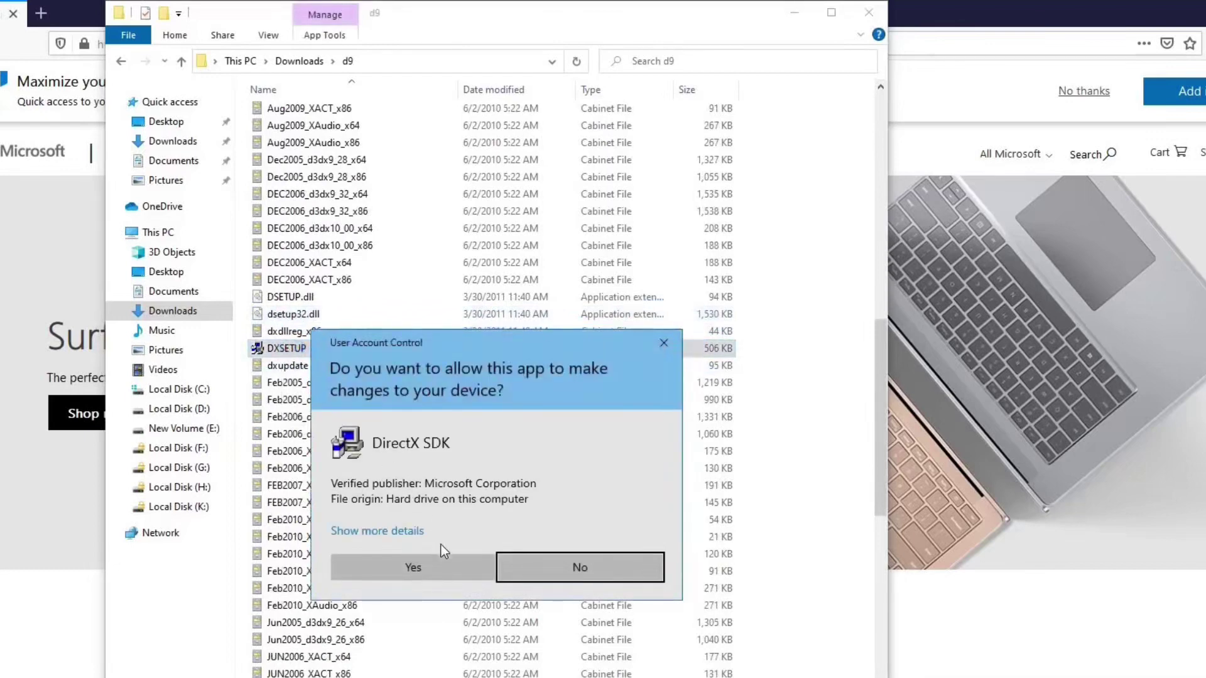
left_click(438, 572)
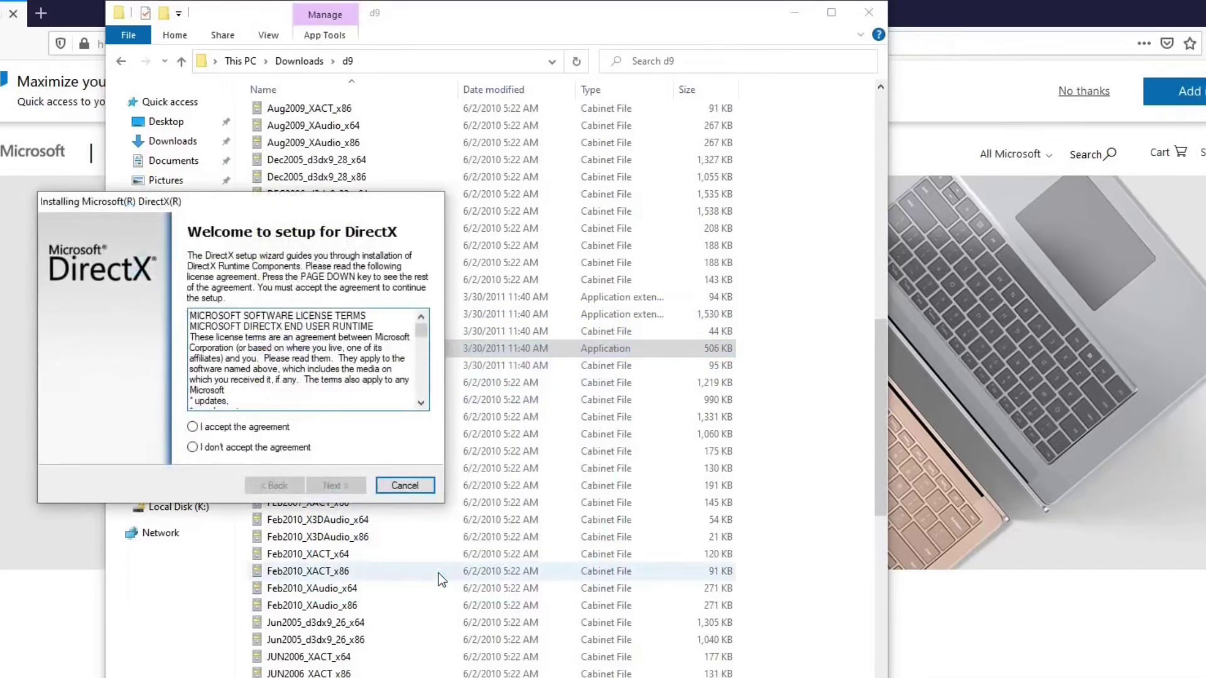
Accept the DirectX setup agreement, install the DirectX runtime components and finish the setup wizard
left_click(248, 428)
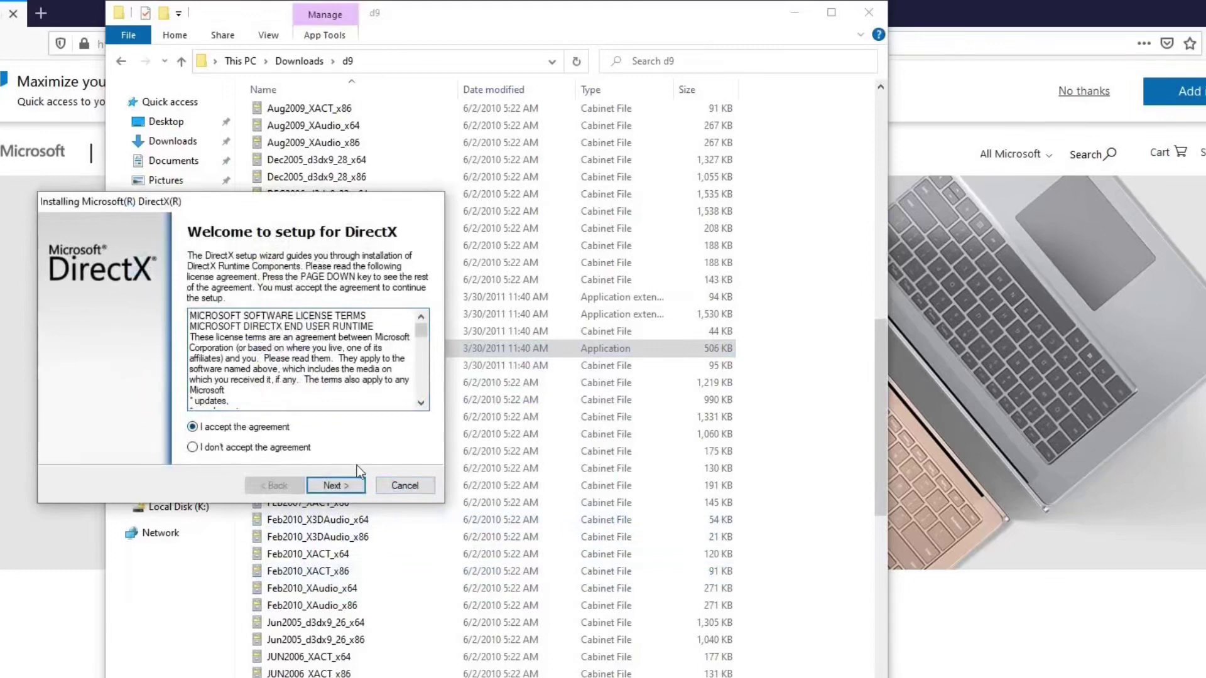
left_click(343, 486)
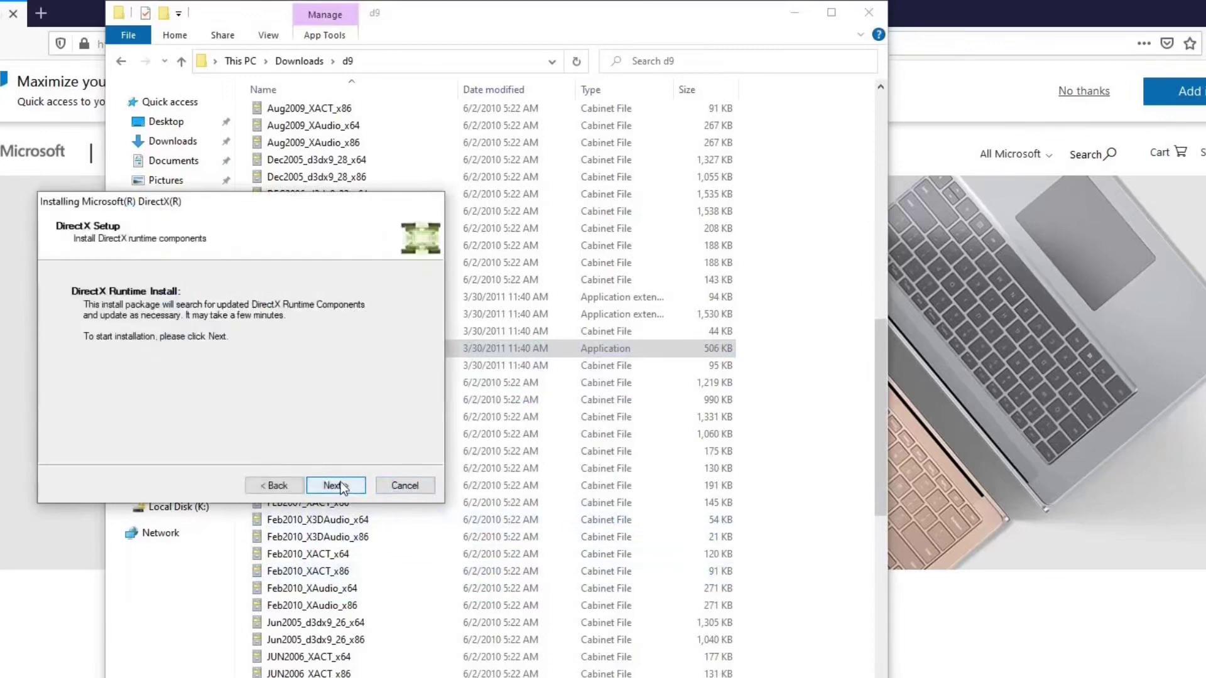
left_click(342, 486)
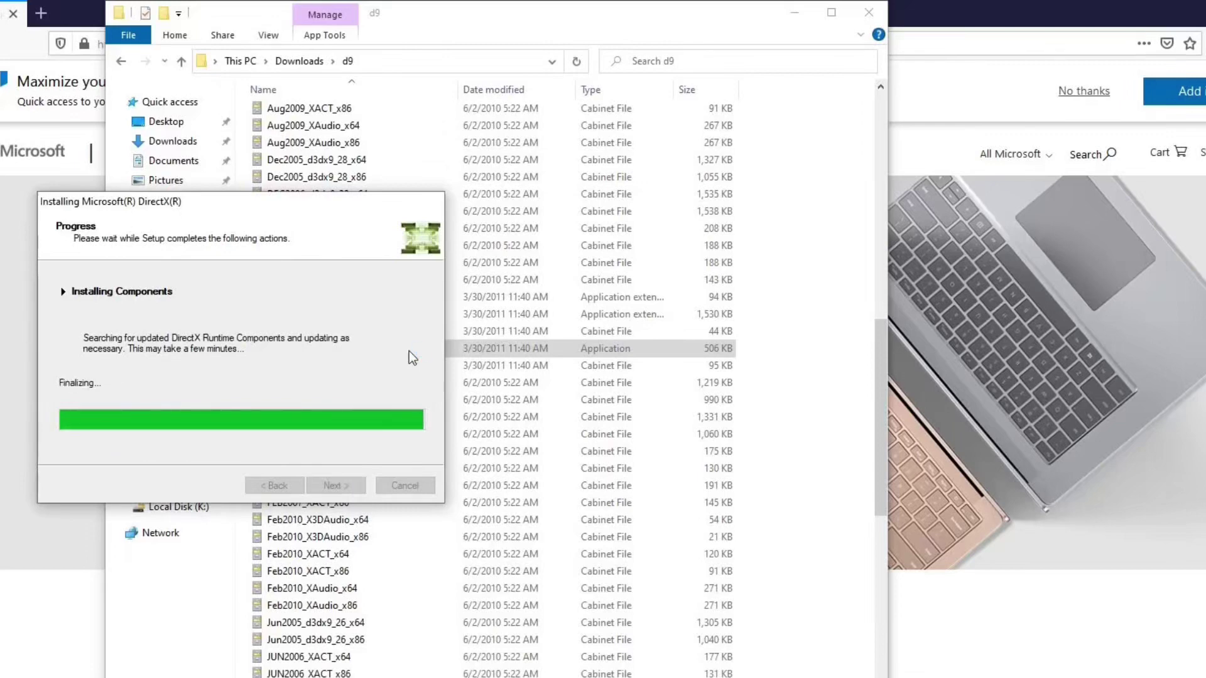
left_click(328, 485)
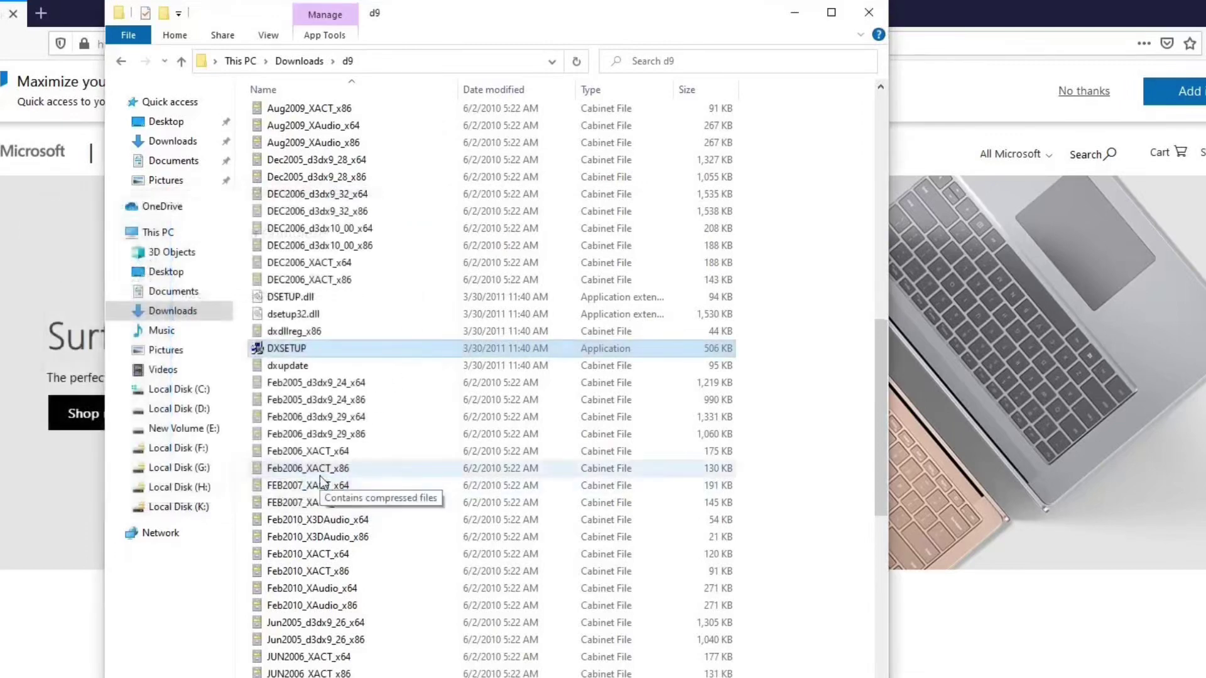